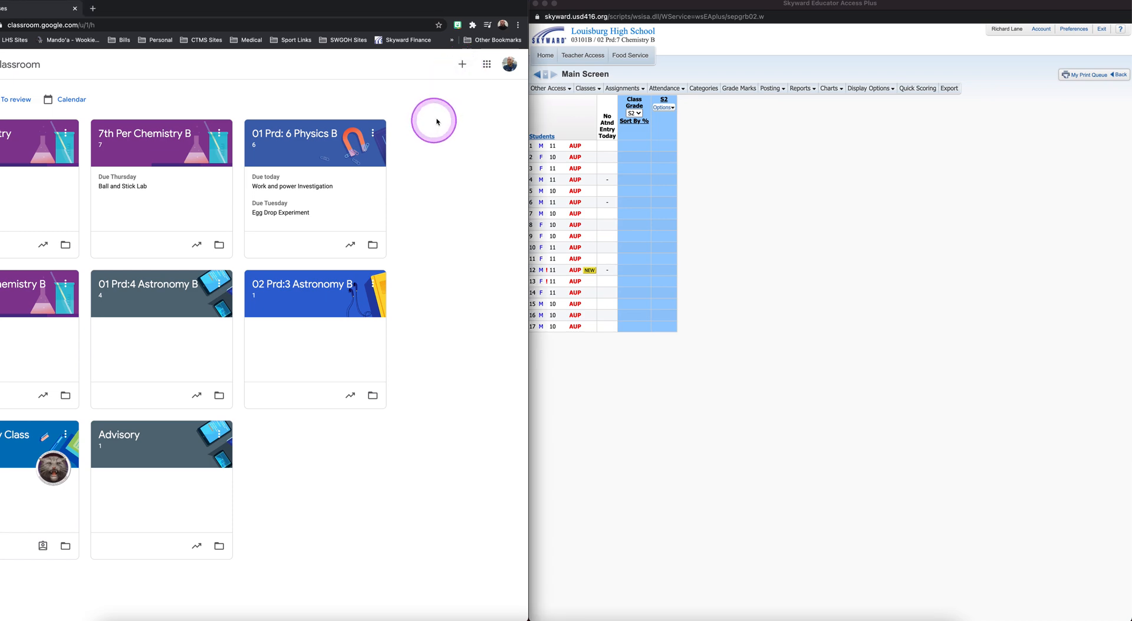
left_click(462, 65)
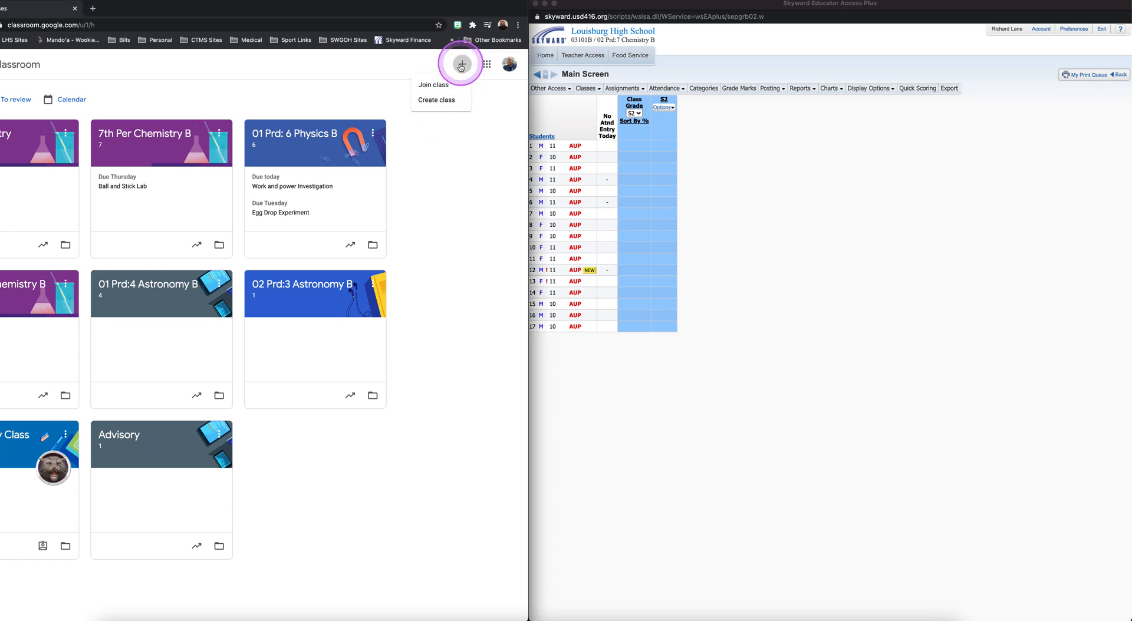
left_click(437, 99)
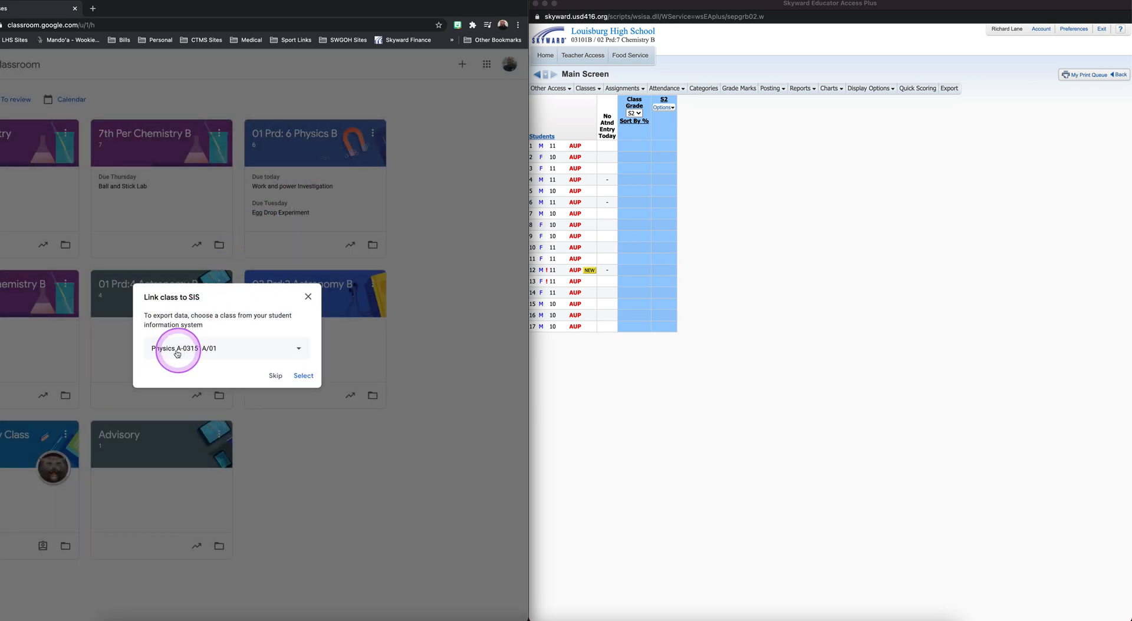
left_click(229, 352)
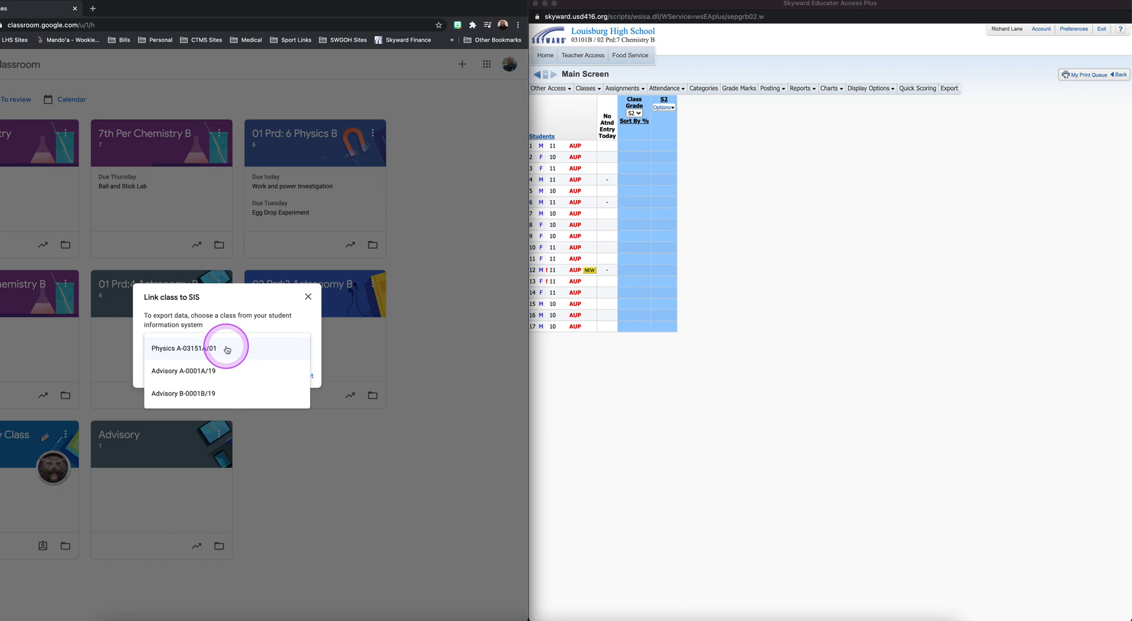
left_click(306, 296)
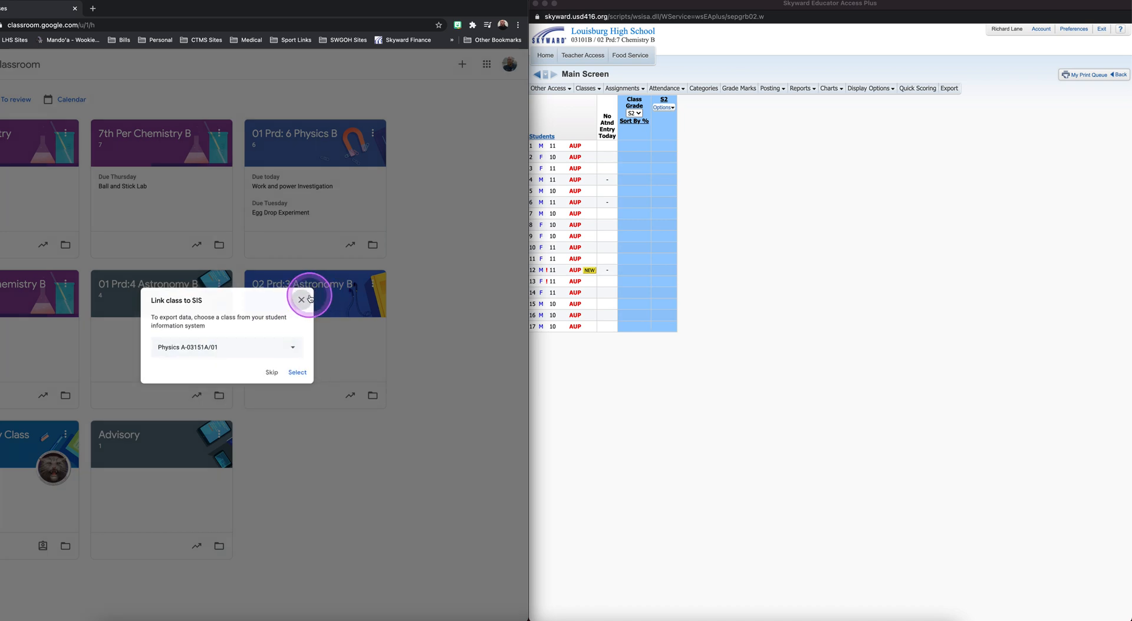
left_click(308, 296)
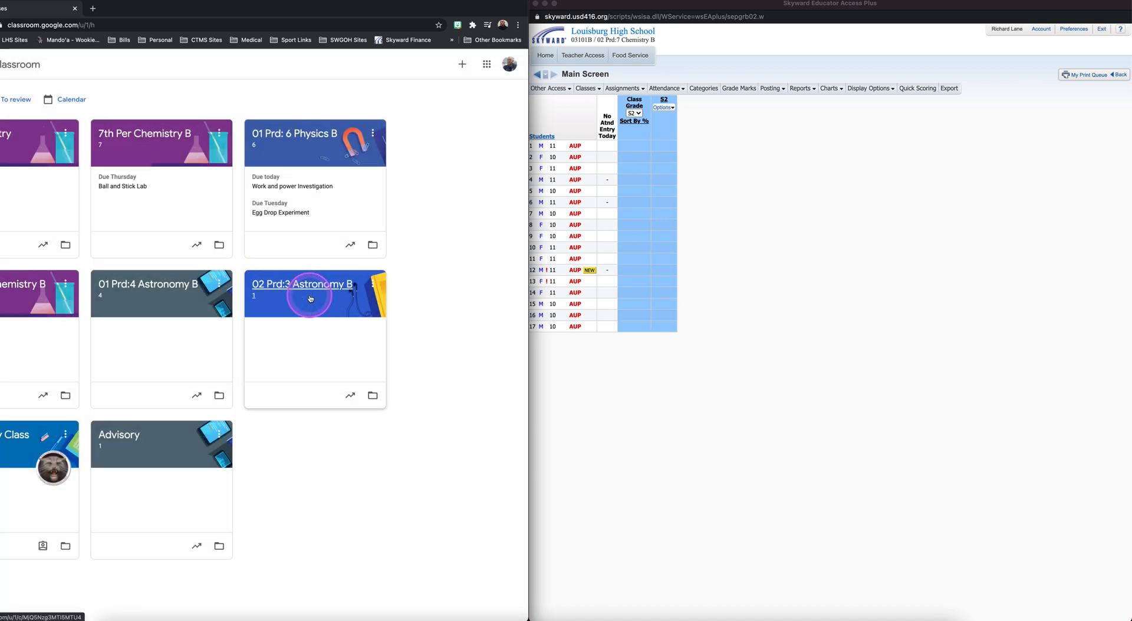
In the 7th Per Chemistry B class settings, unlink the SIS class and link it again to Chemistry B-03101B/02.
left_click(143, 135)
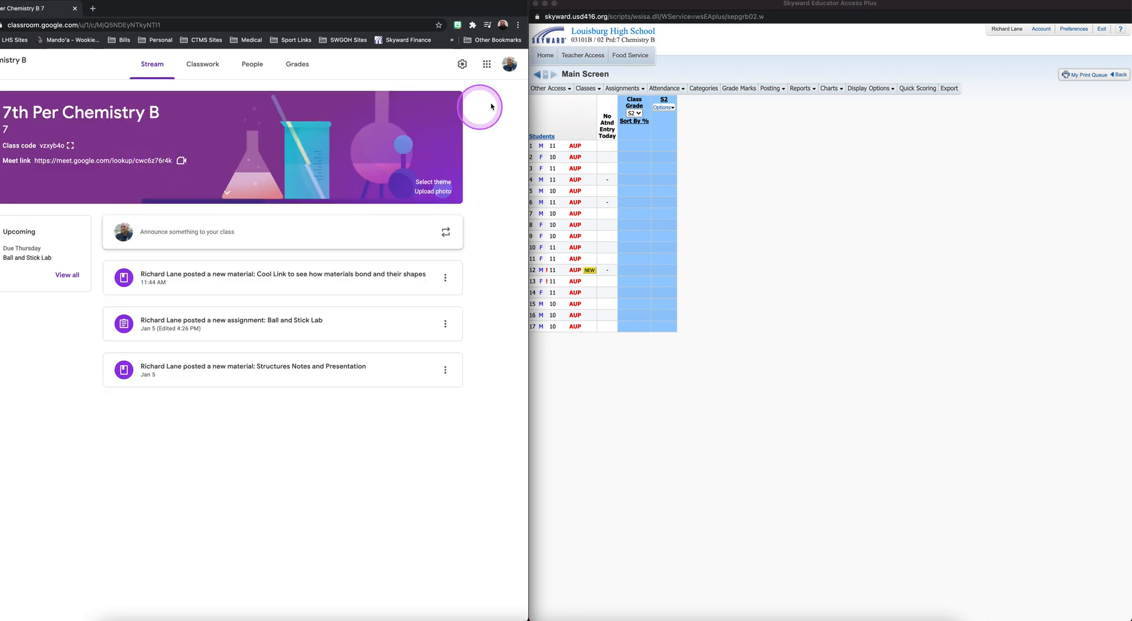
left_click(462, 65)
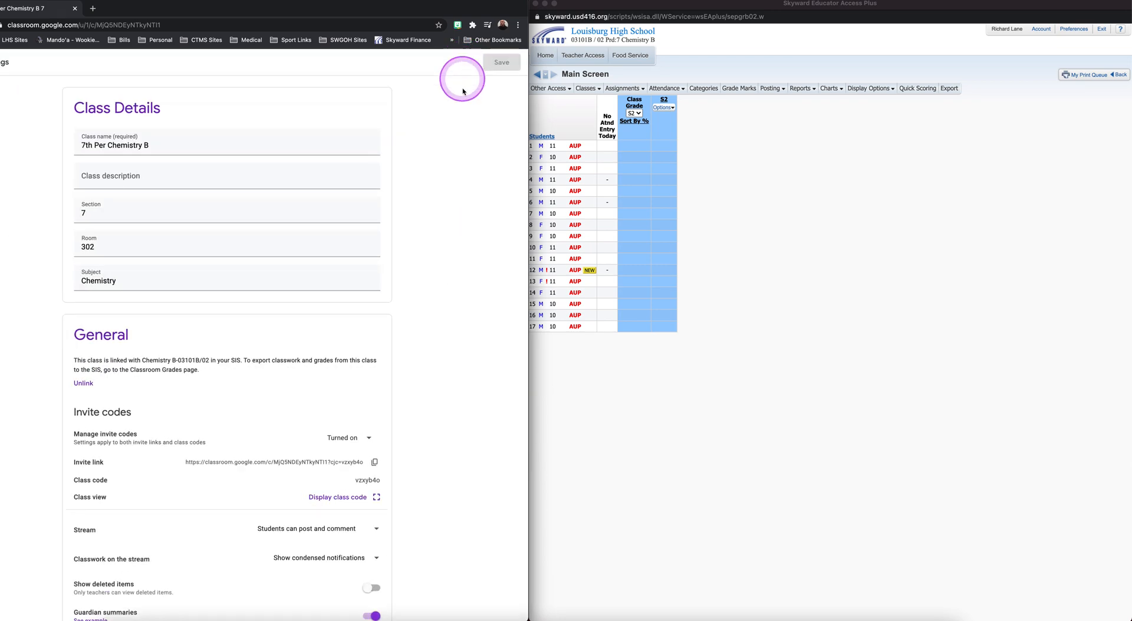
left_click(77, 384)
left_click(312, 376)
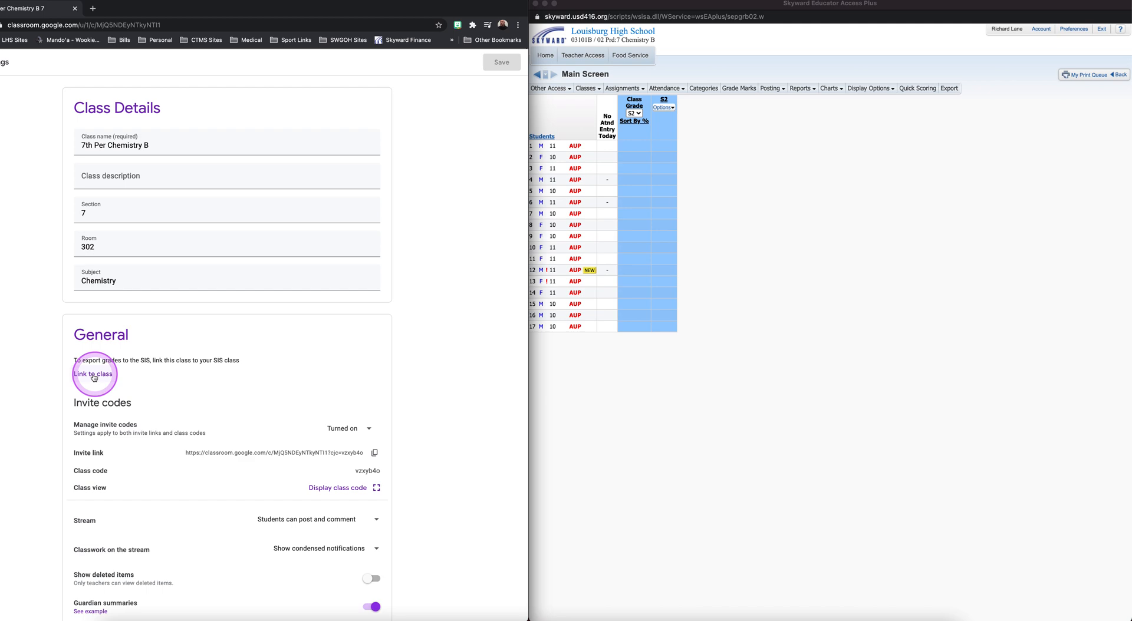
left_click(93, 376)
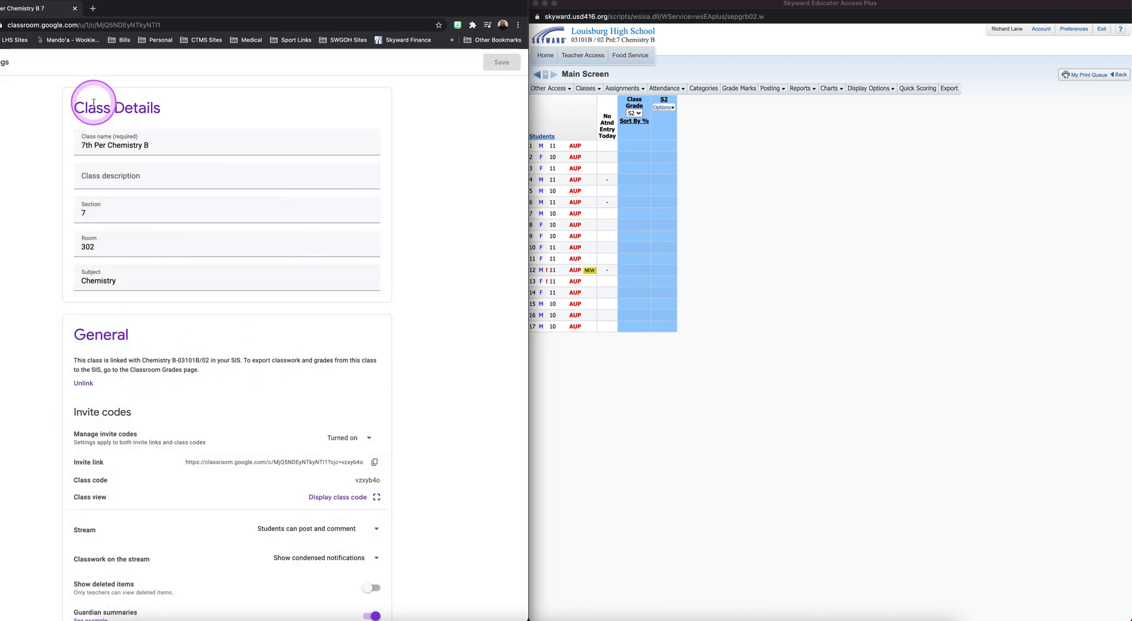
left_click(1, 62)
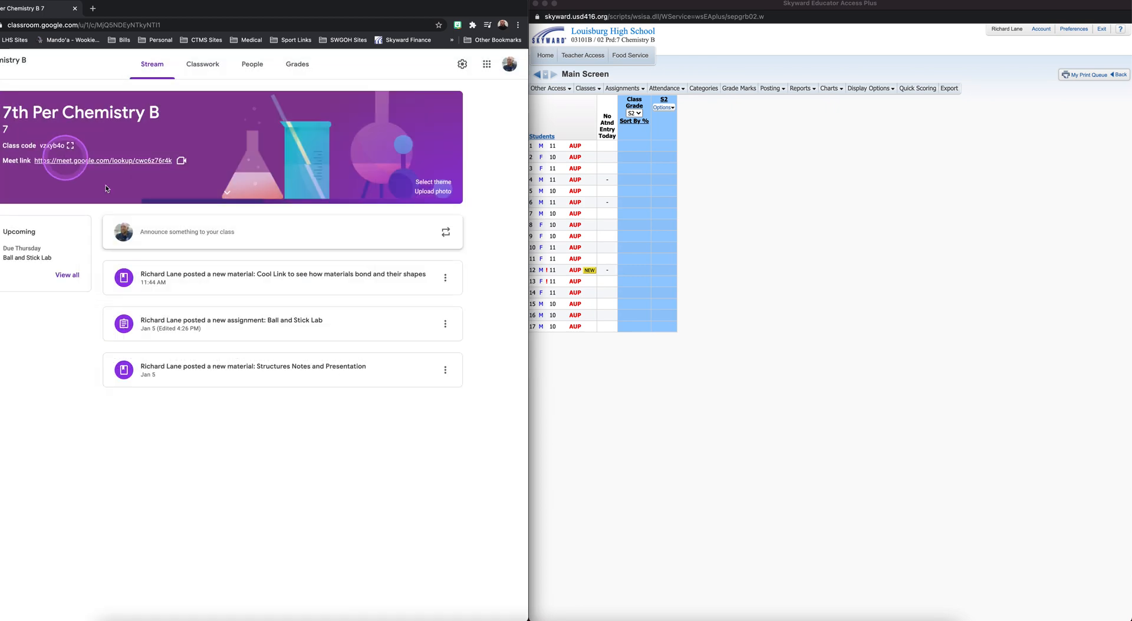
Create a new assignment titled "tes assignmt 2" in the 7th Per Chemistry B classwork.
left_click(297, 66)
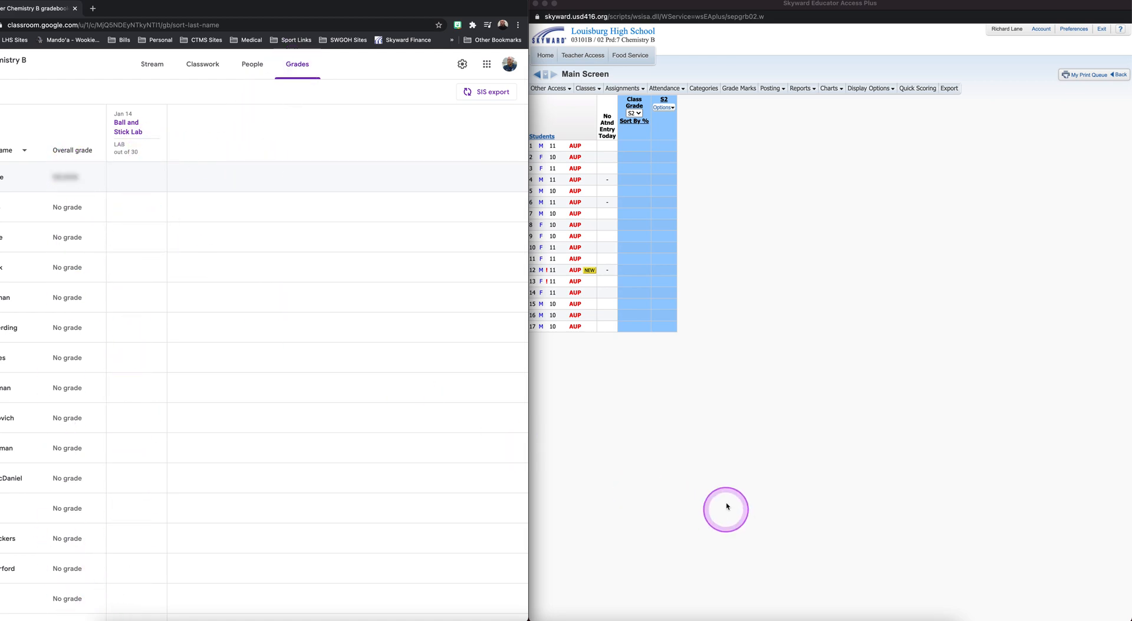
left_click(208, 72)
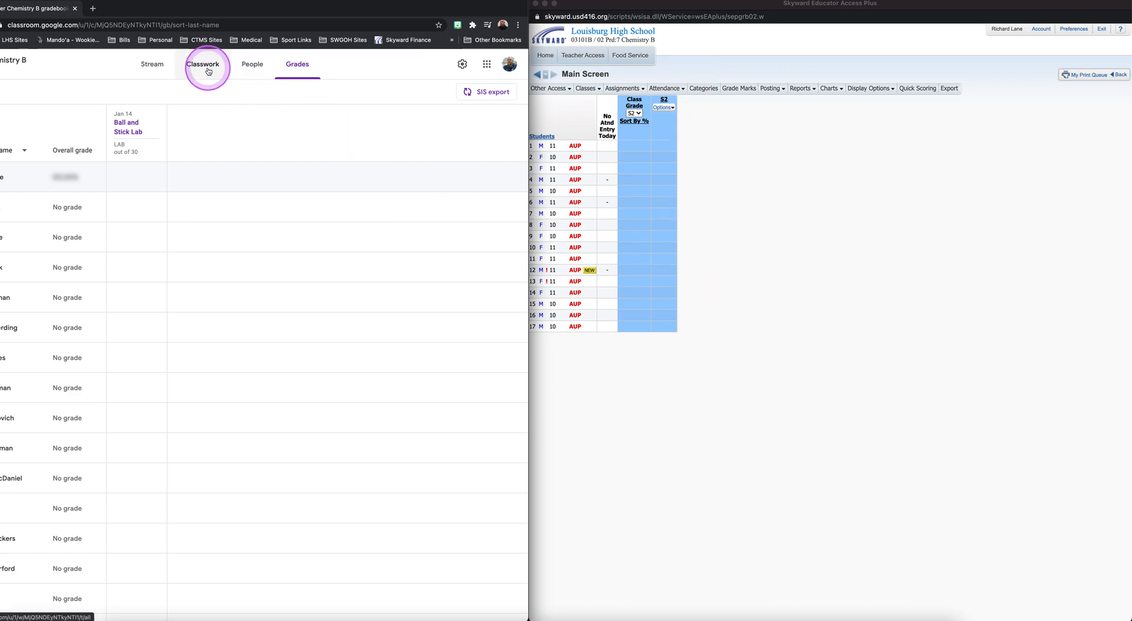
left_click(135, 102)
left_click(146, 126)
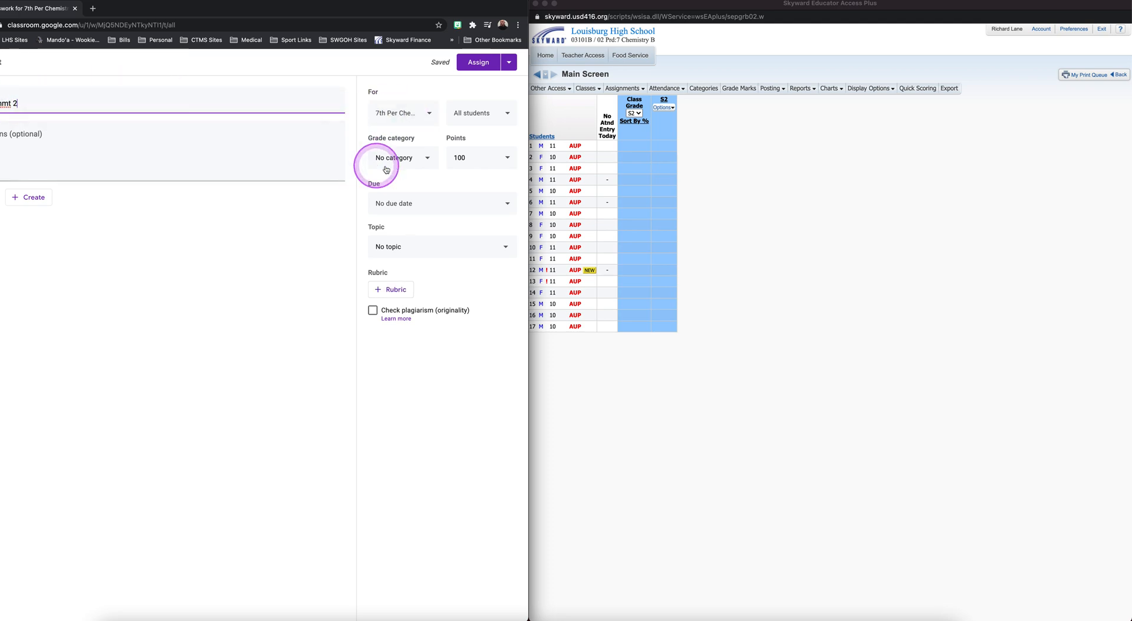
Set the assignment's points to 23 and its due date to Mon, Jan 11.
left_click(459, 157)
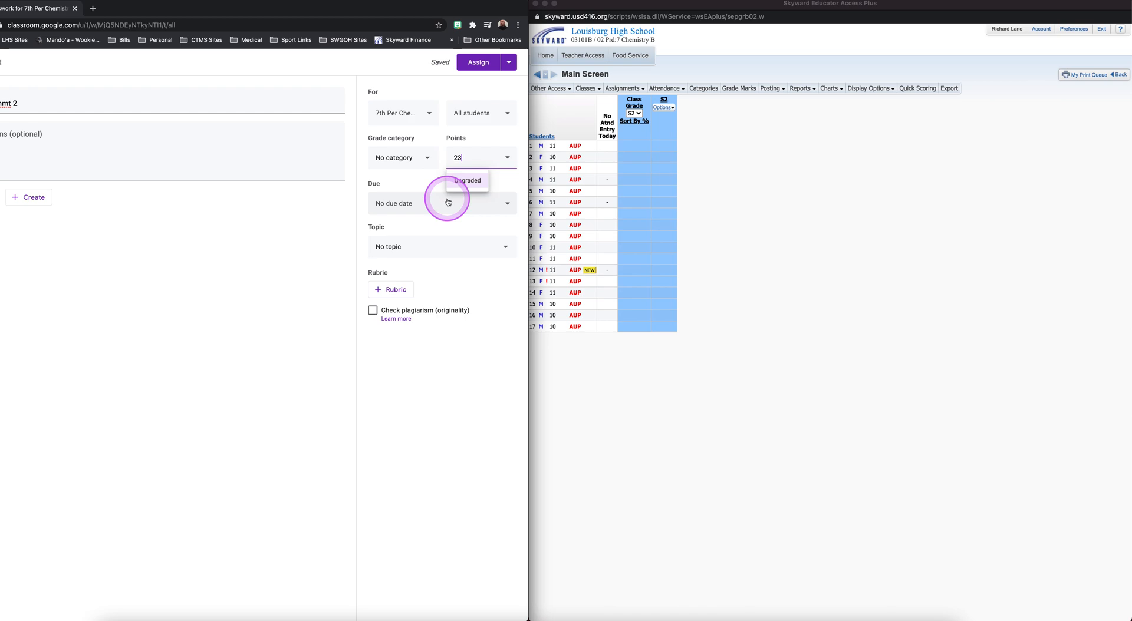
left_click(425, 204)
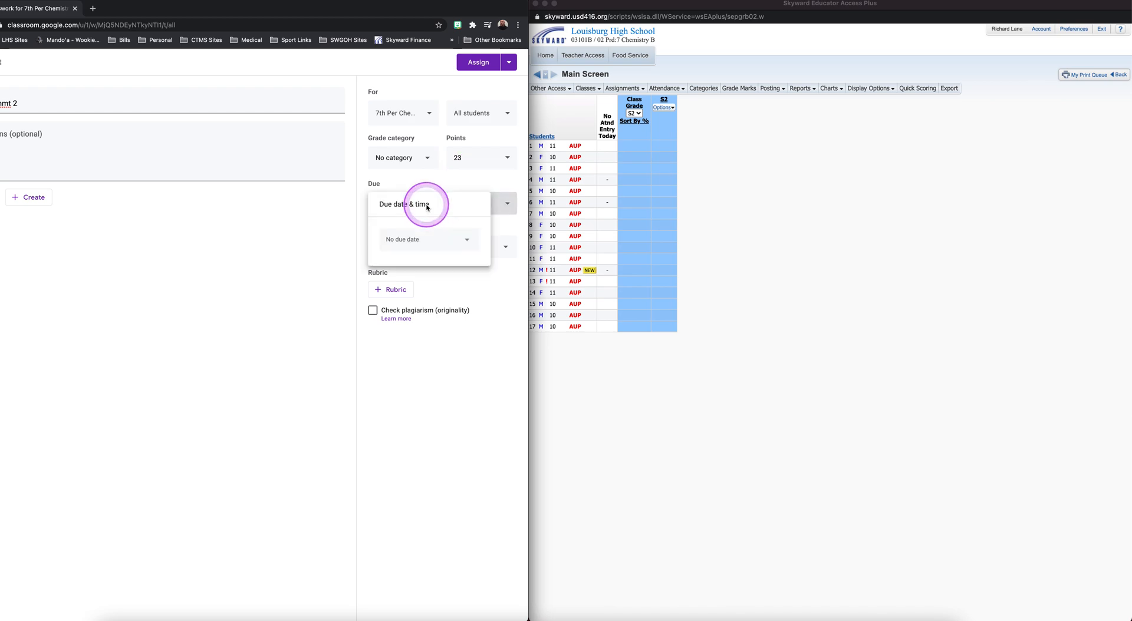
left_click(419, 239)
left_click(405, 314)
left_click(301, 301)
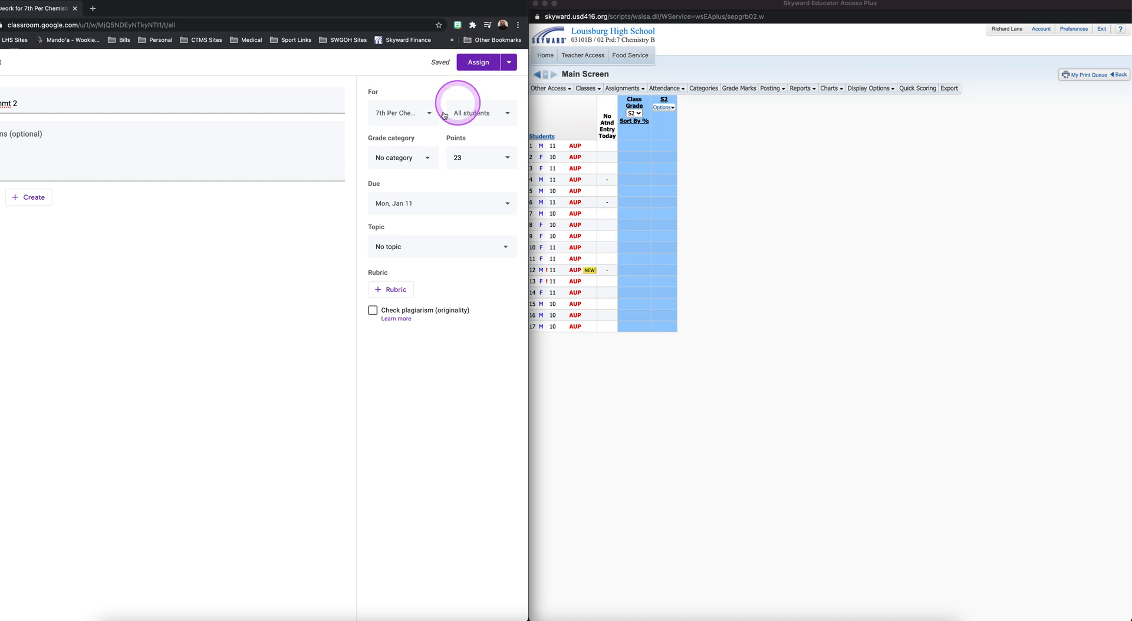
Review the available classes, keep only 7th Per Chemistry B, and assign the work without a grade category.
left_click(413, 119)
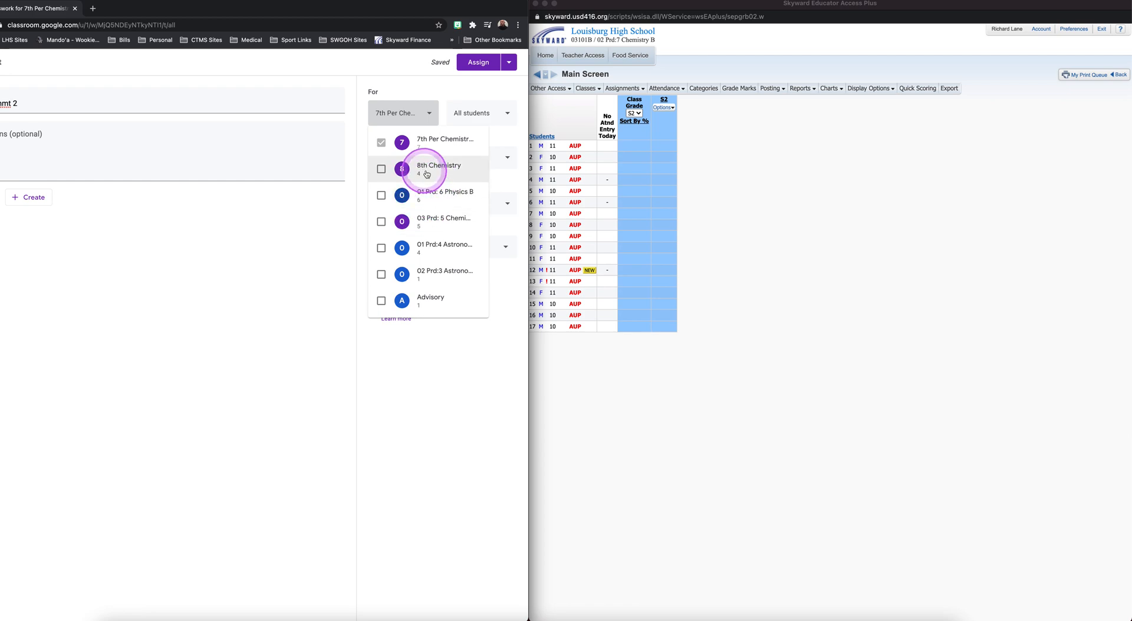
left_click(318, 236)
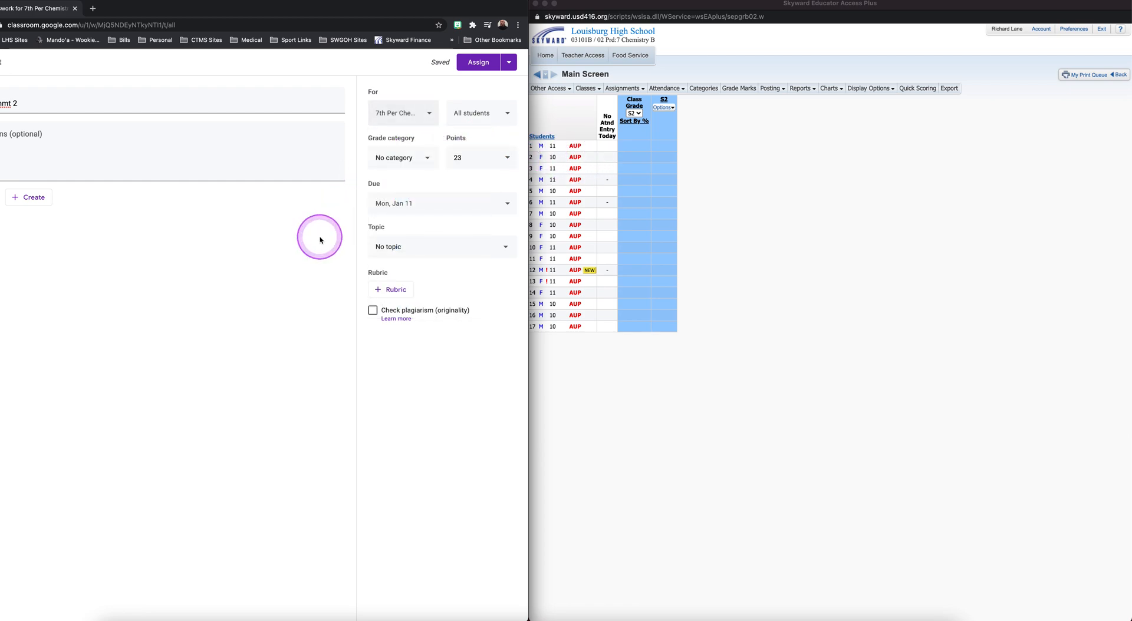
left_click(477, 65)
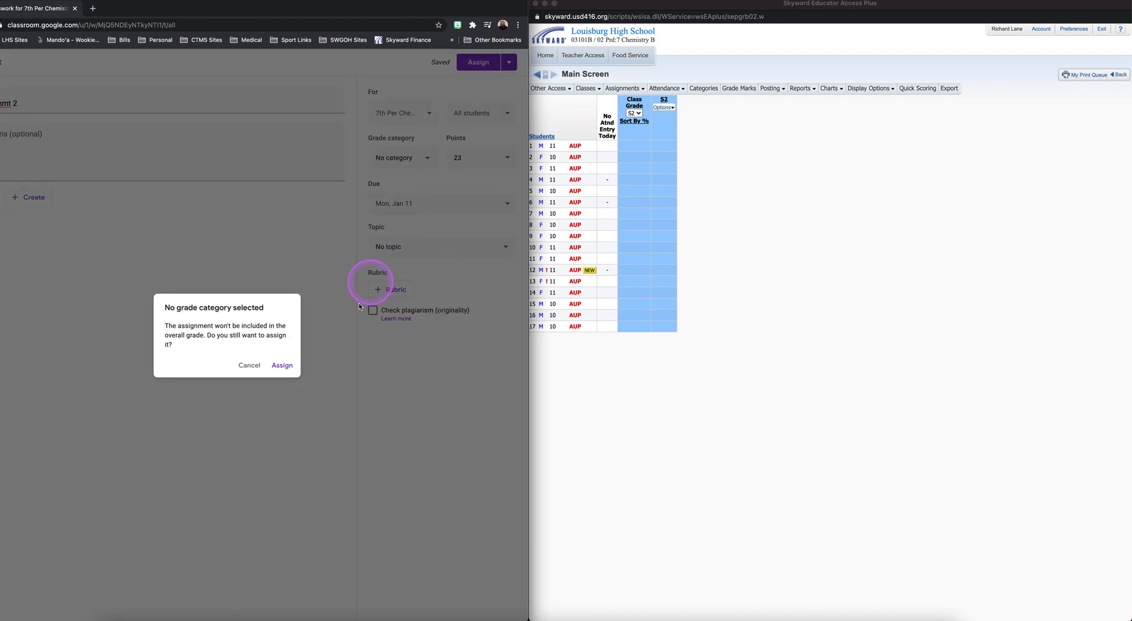
left_click(289, 373)
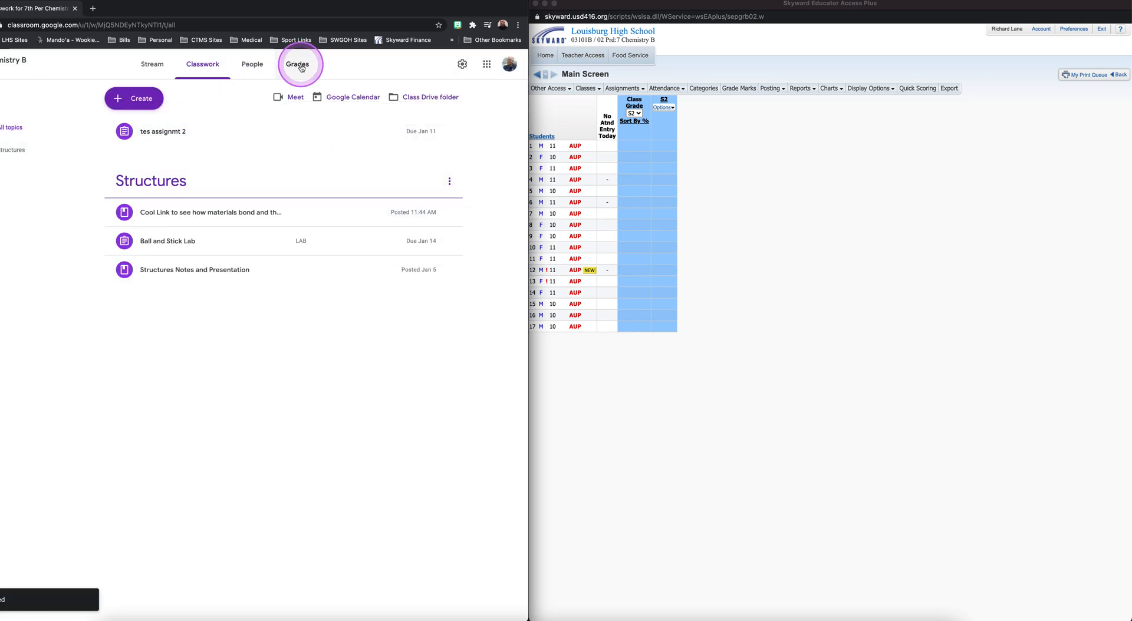
In the class gradebook, enter grades 12, 14, 15, 20, 22, 15 and 25 for the first seven students on tes assignmt 2.
left_click(299, 66)
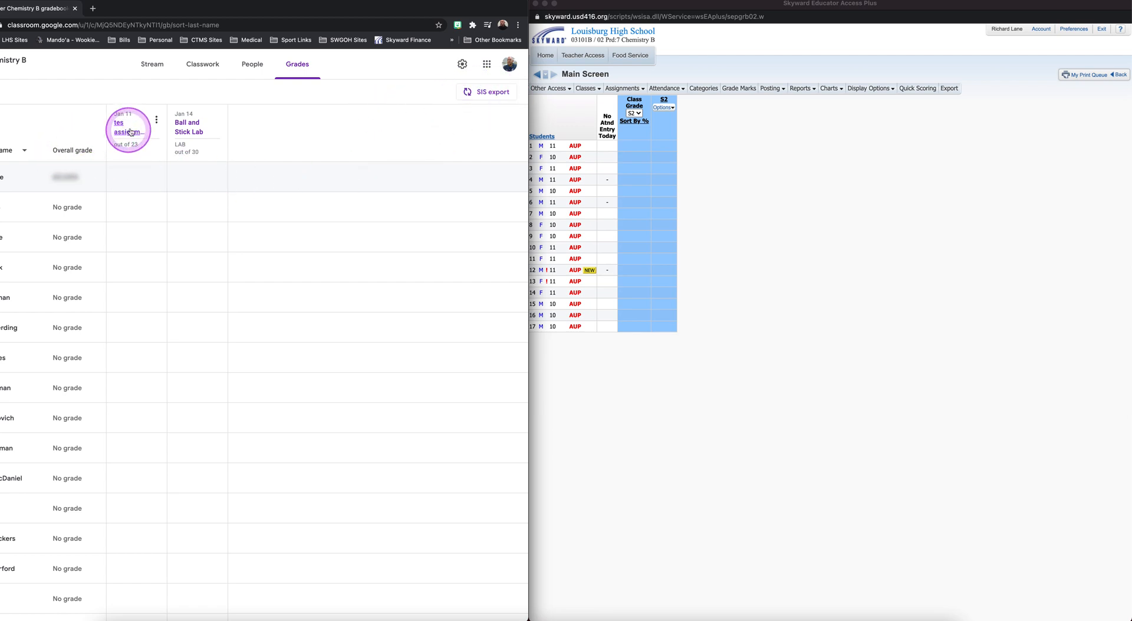
left_click(156, 206)
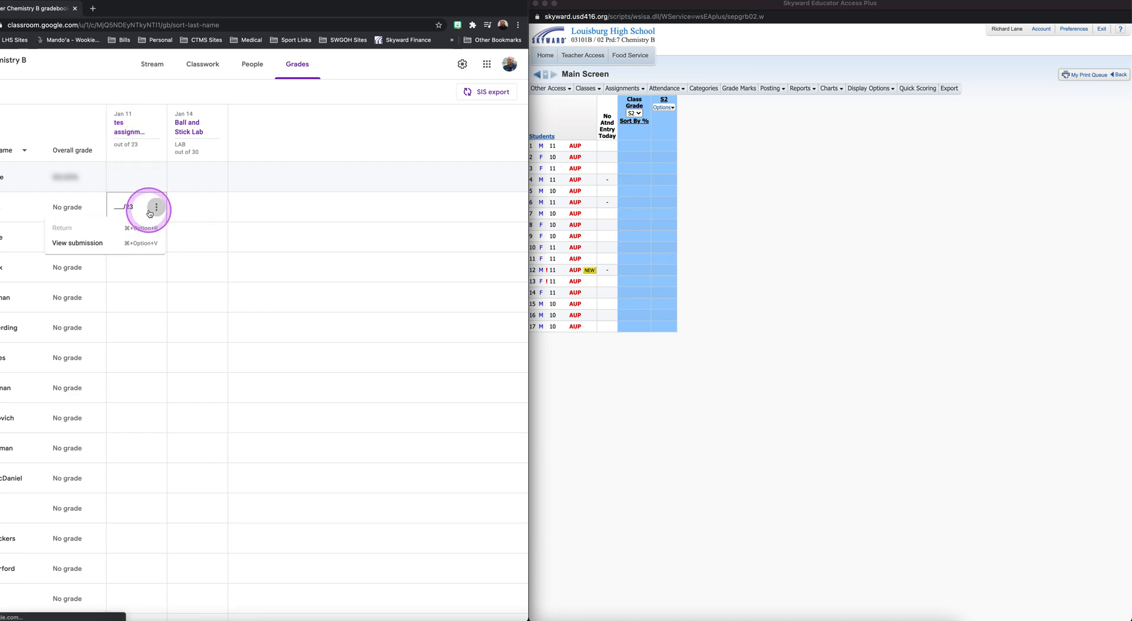
left_click(121, 208)
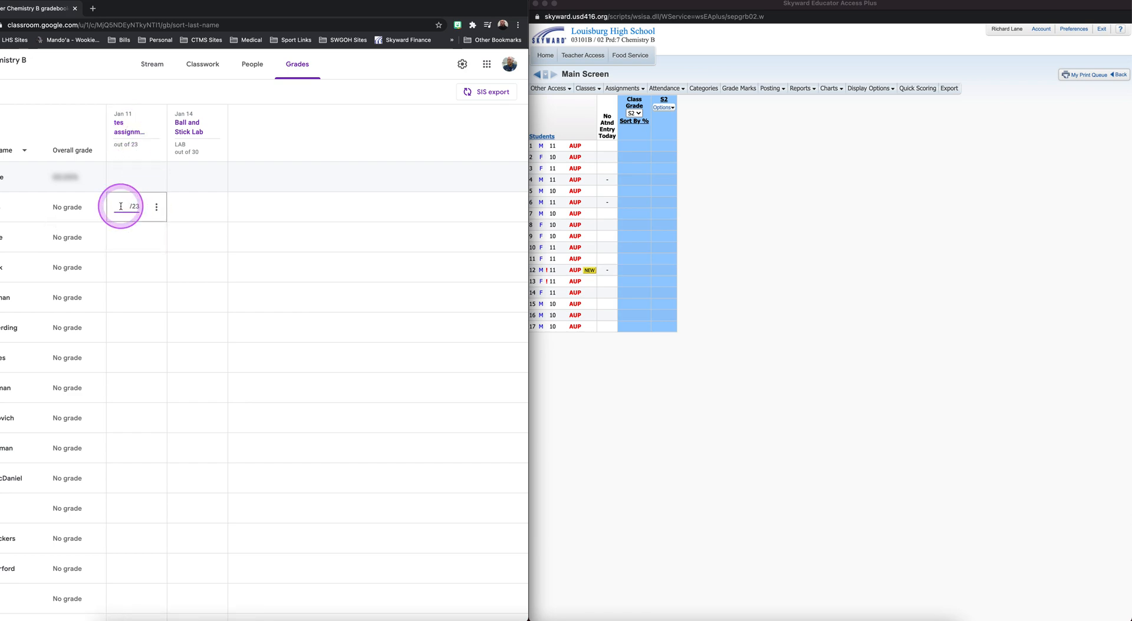
type("12")
left_click(130, 236)
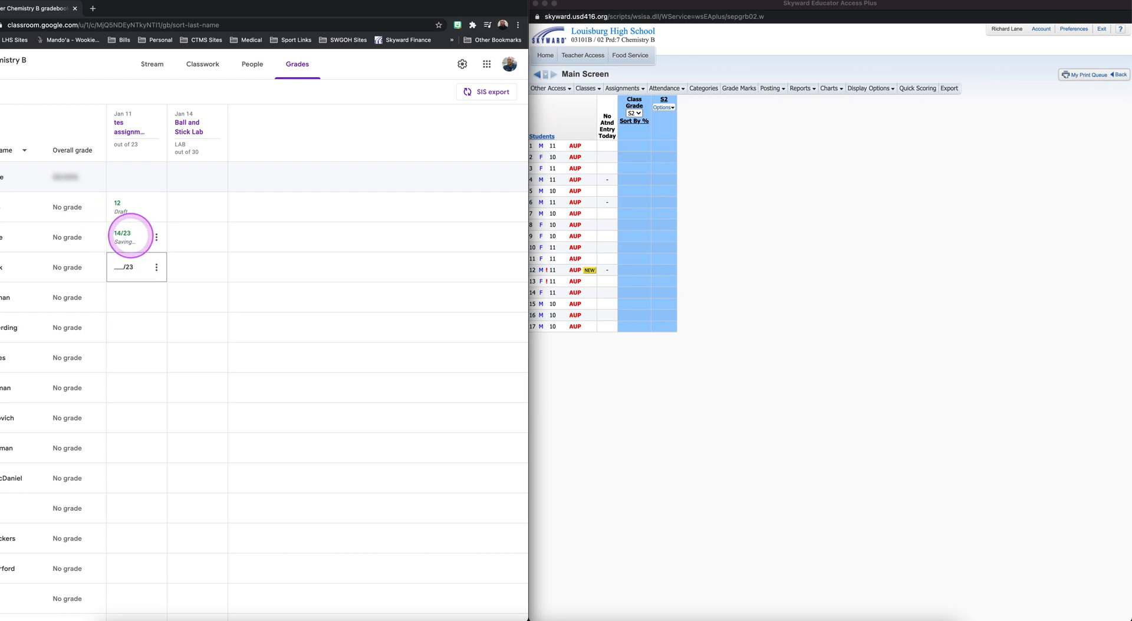
type("15")
key("Return")
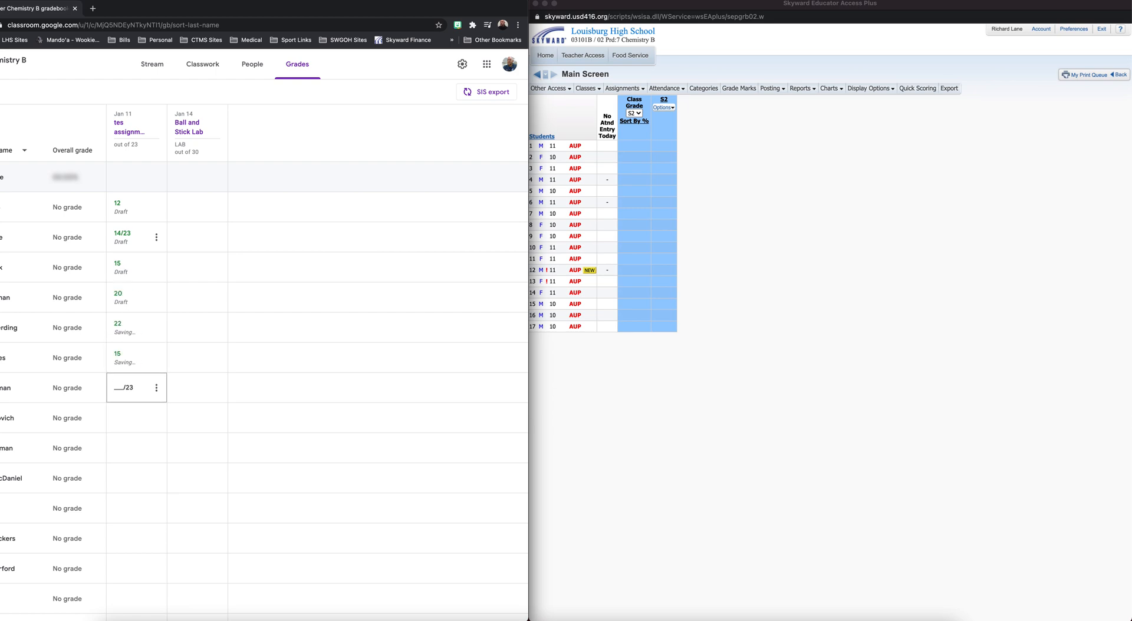
type("25")
key("Return")
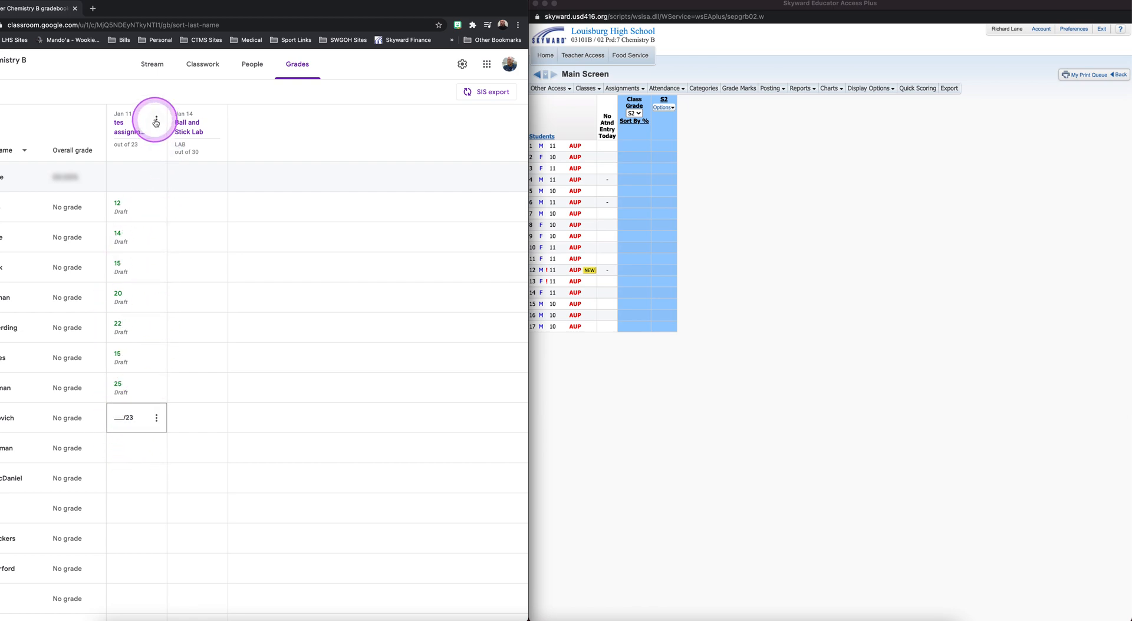
Return all graded work for tes assignmt 2 to the students.
left_click(155, 120)
left_click(143, 177)
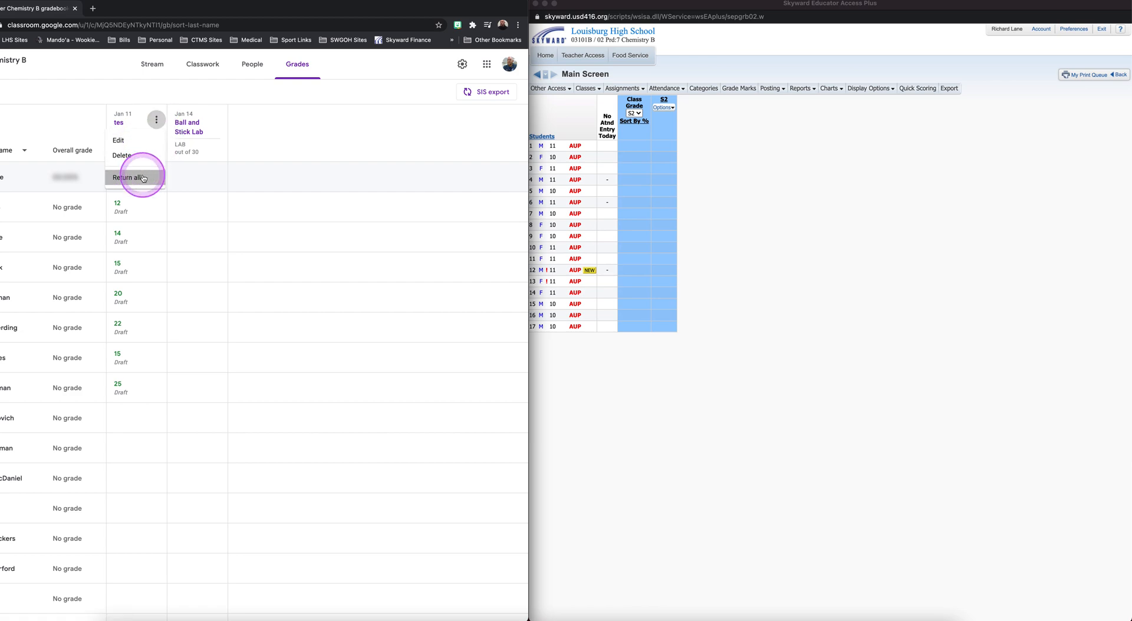
left_click(276, 361)
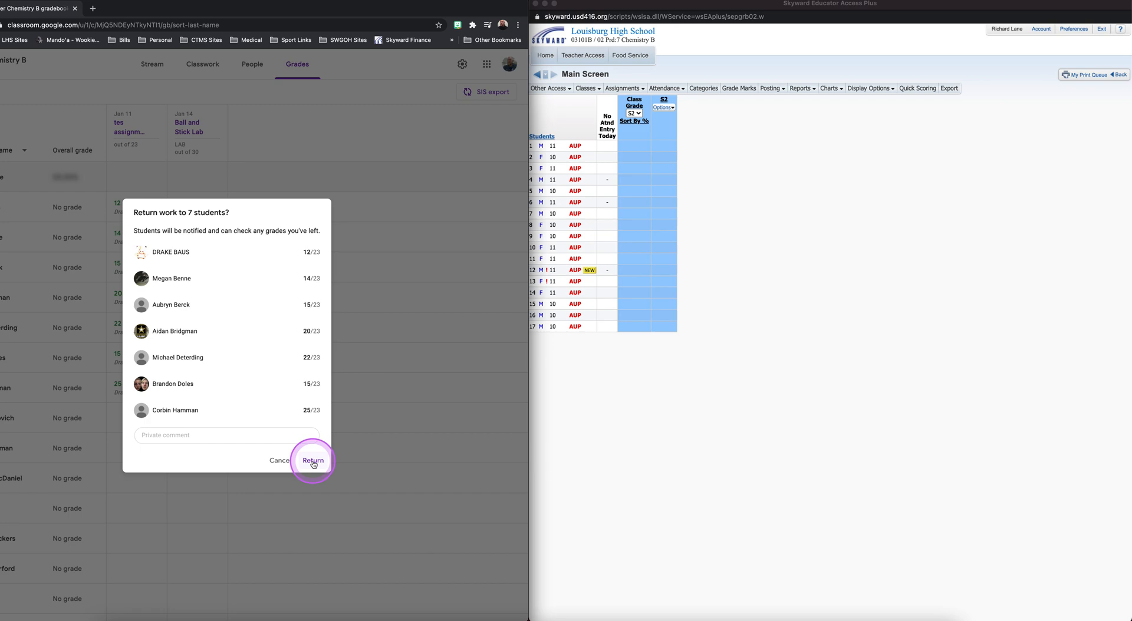
left_click(311, 463)
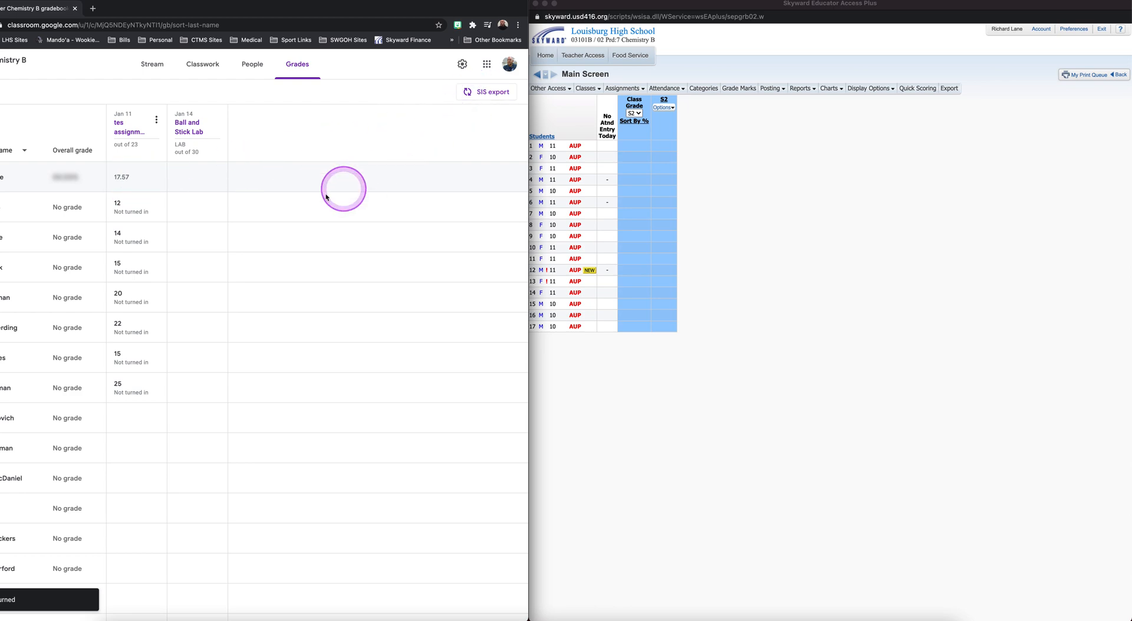
Export the tes assignmt 2 grades to the linked SIS class, leaving Ball and Stick Lab excluded.
left_click(485, 94)
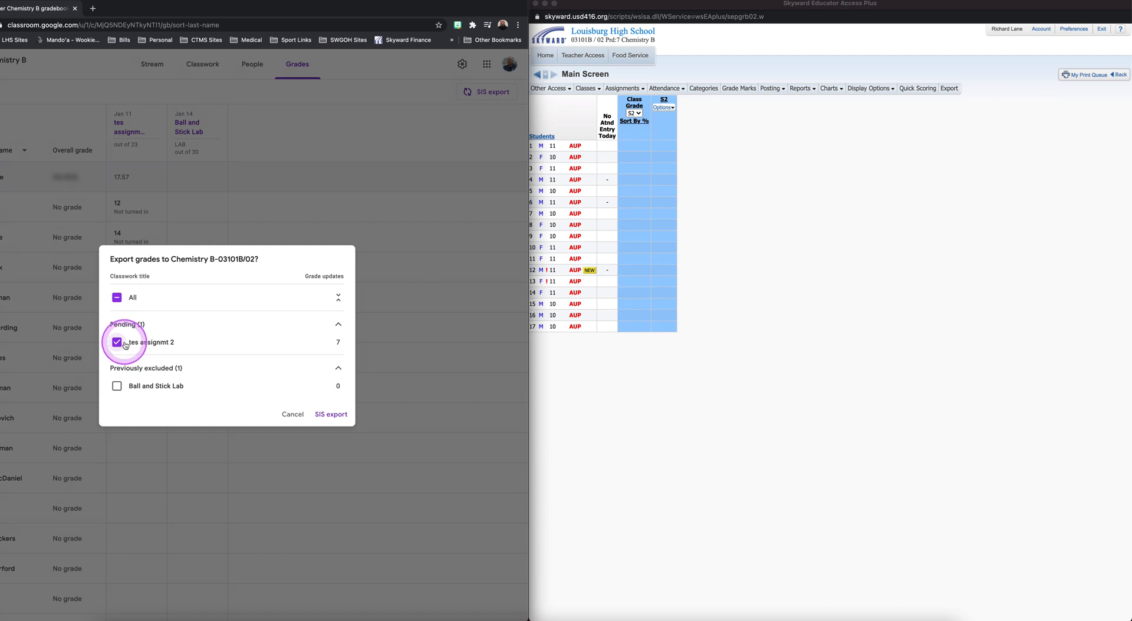
left_click(116, 386)
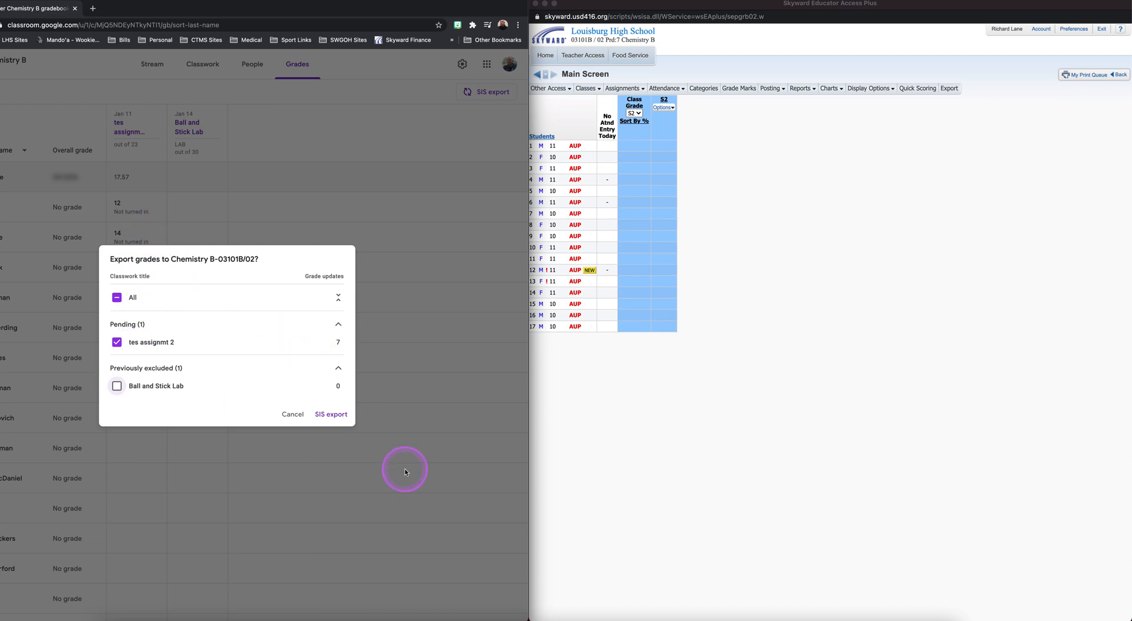
left_click(342, 415)
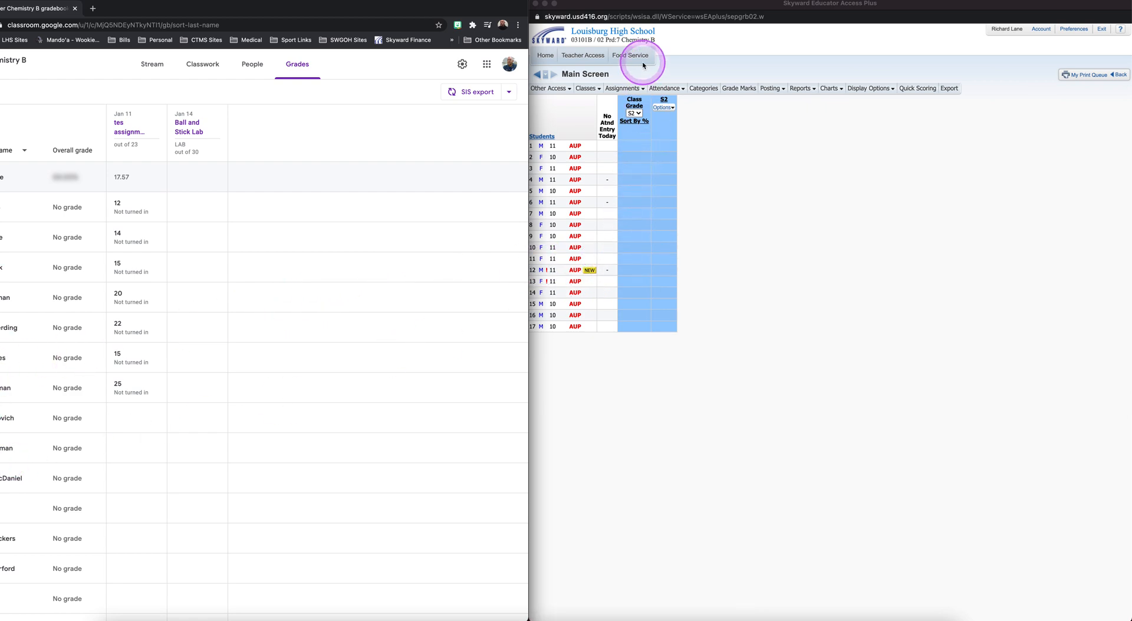
Switch to Skyward and reload the period 7 Chemistry B gradebook to check the exported scores.
left_click(719, 160)
left_click(626, 89)
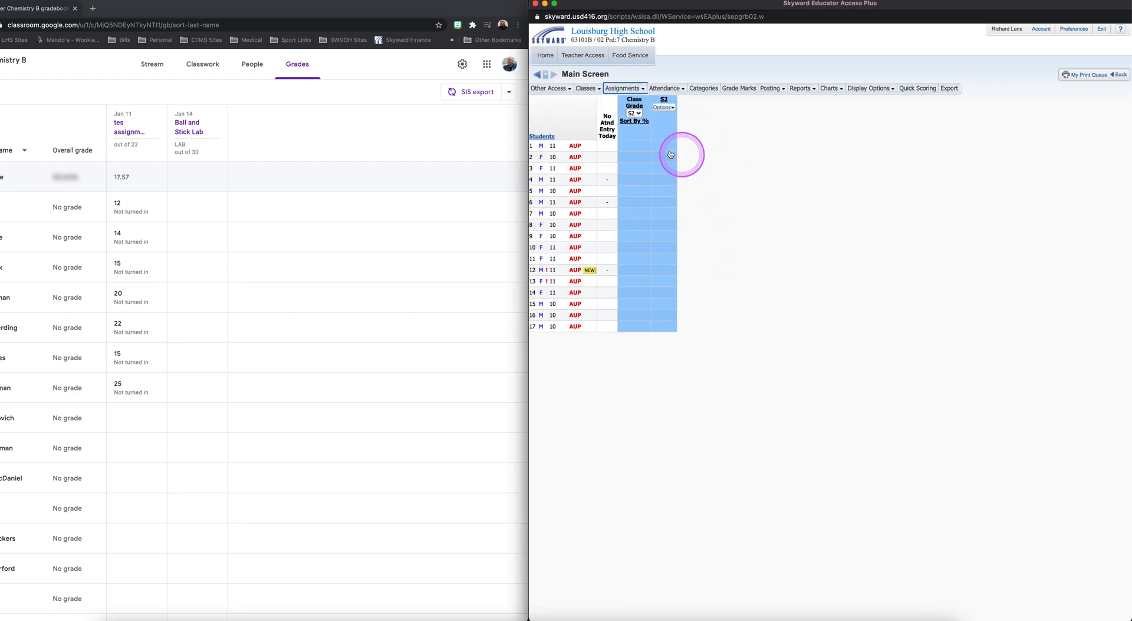
left_click(624, 89)
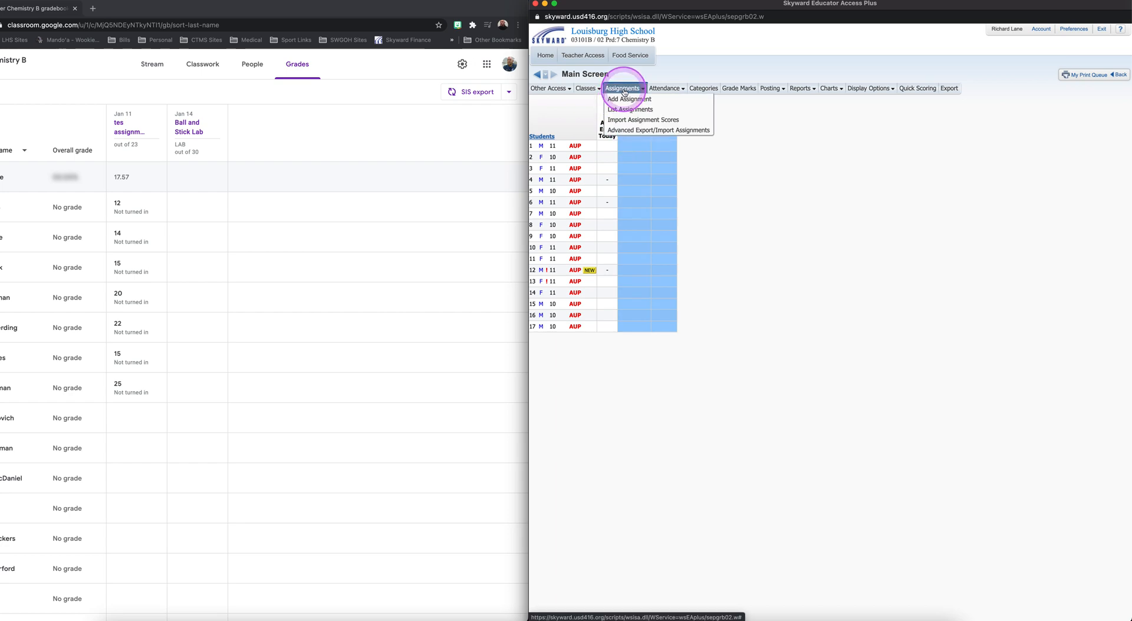
left_click(587, 88)
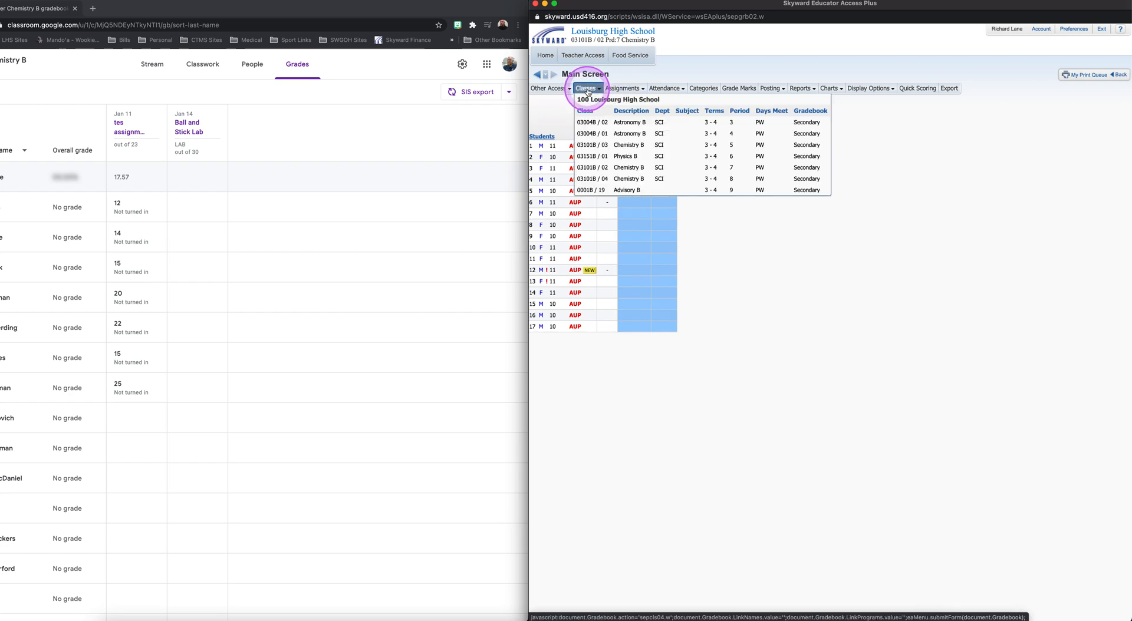
left_click(621, 169)
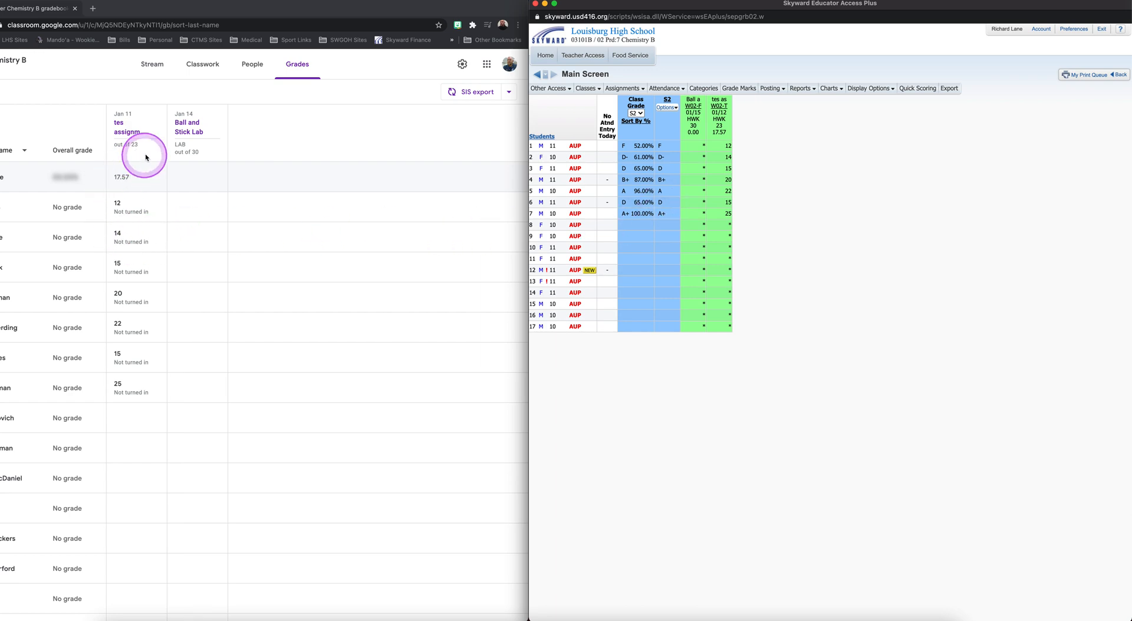
In Google Classroom, enter tes assignmt 2 grades 23, 34 and 14 for the next three ungraded students and set the first student's grade to 26.
left_click(129, 429)
left_click(123, 418)
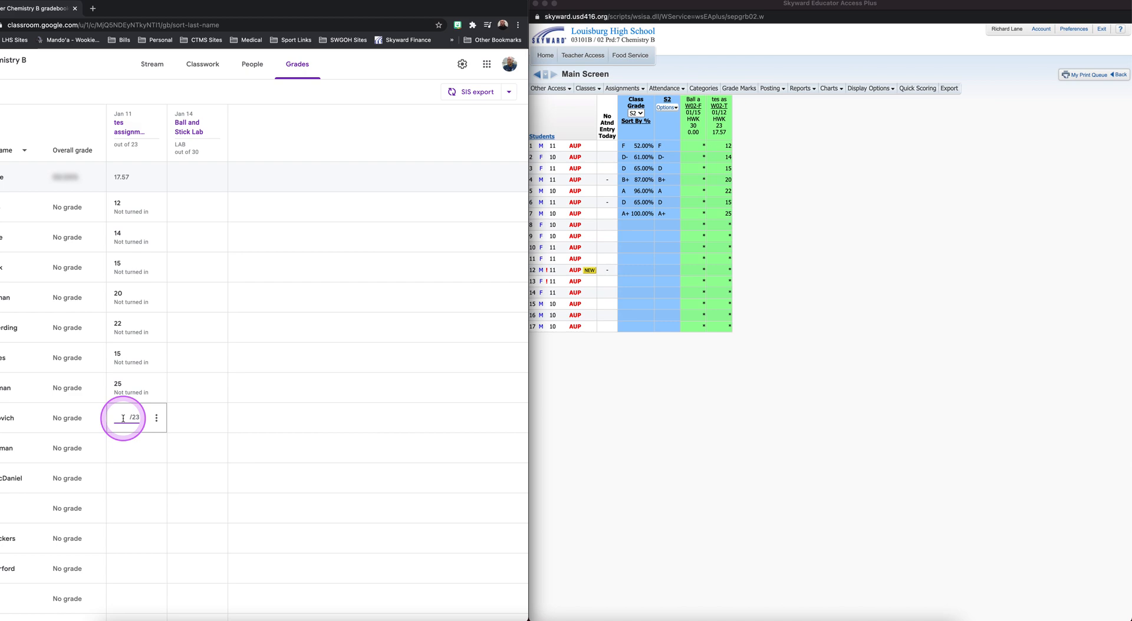
type("23")
key("Return")
type("34")
key("Return")
left_click(124, 198)
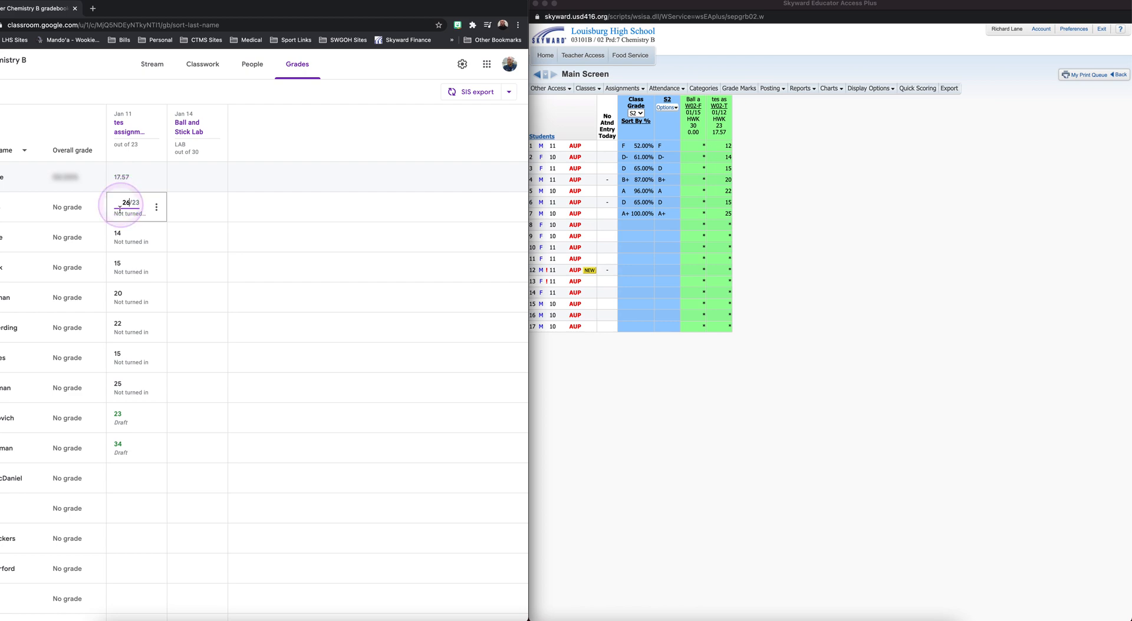
left_click(133, 476)
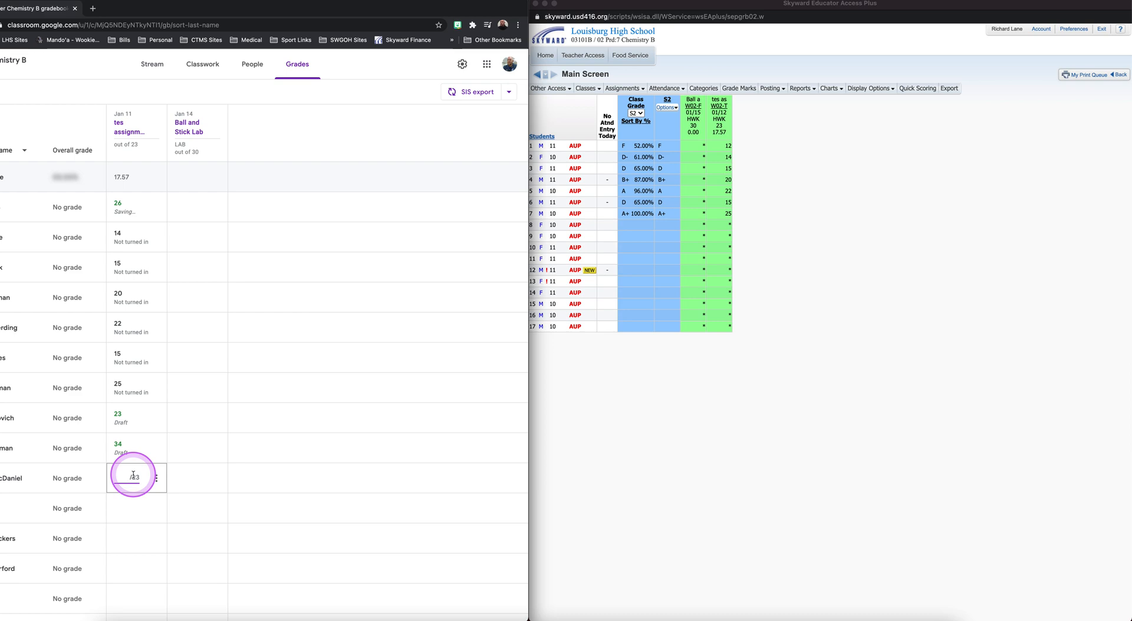
type("14")
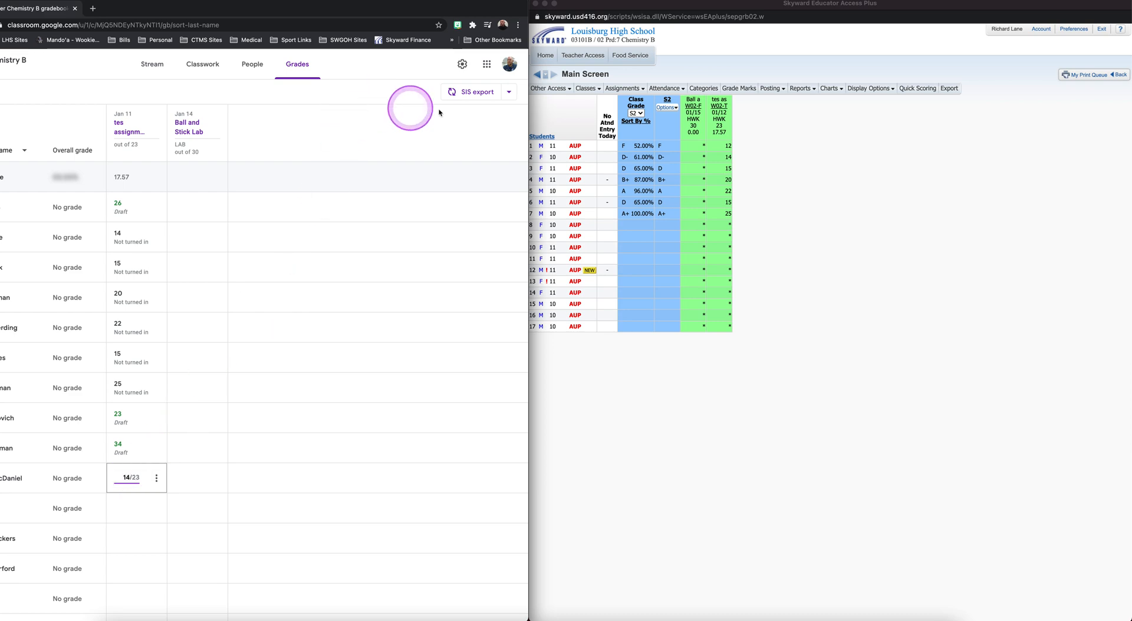
Return all newly graded tes assignmt 2 work to the students, including unsubmitted assignments.
left_click(463, 94)
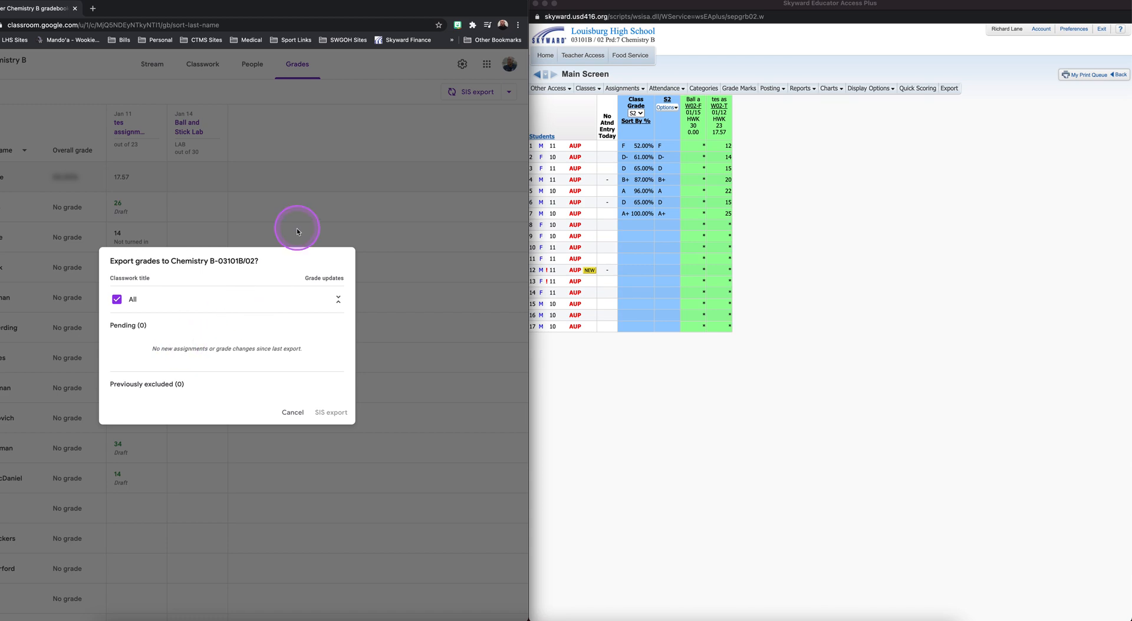
left_click(288, 409)
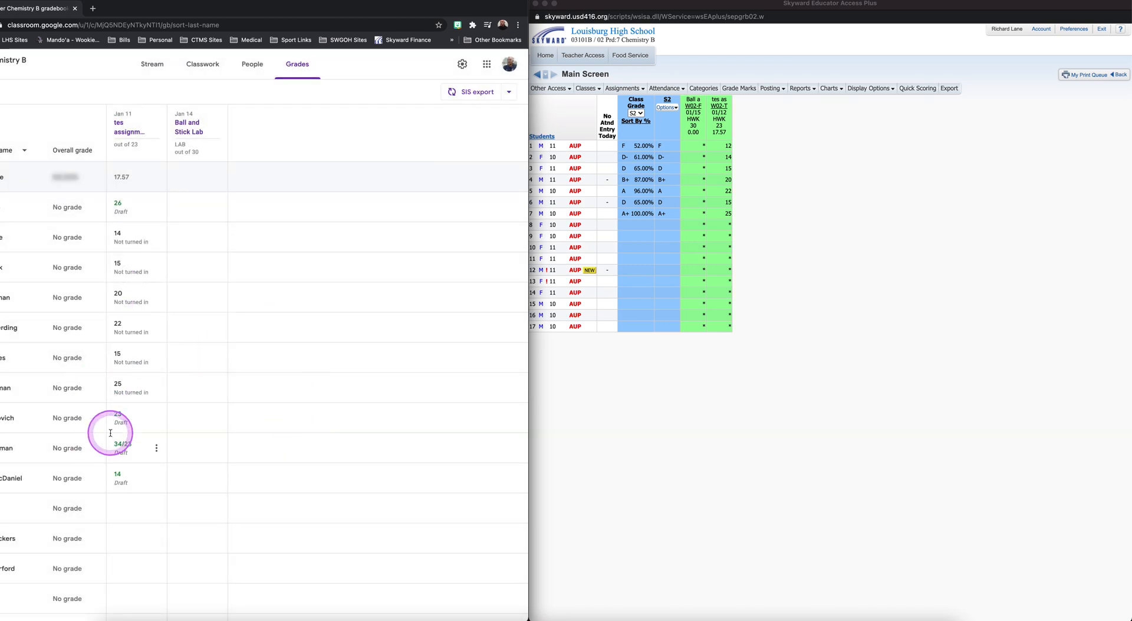
left_click(157, 119)
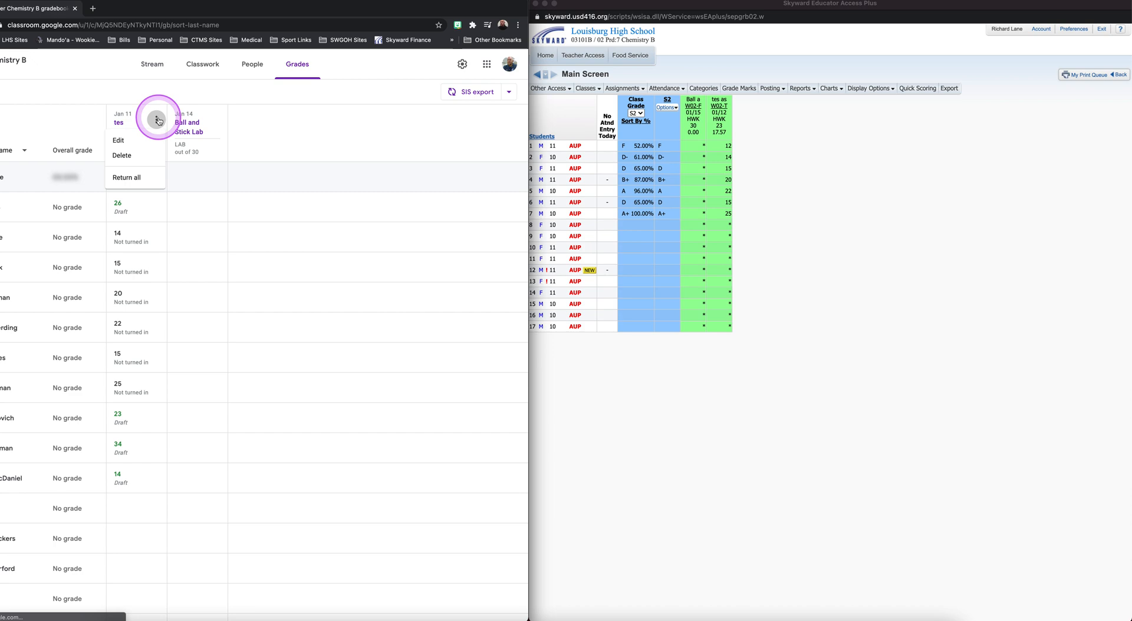
left_click(137, 182)
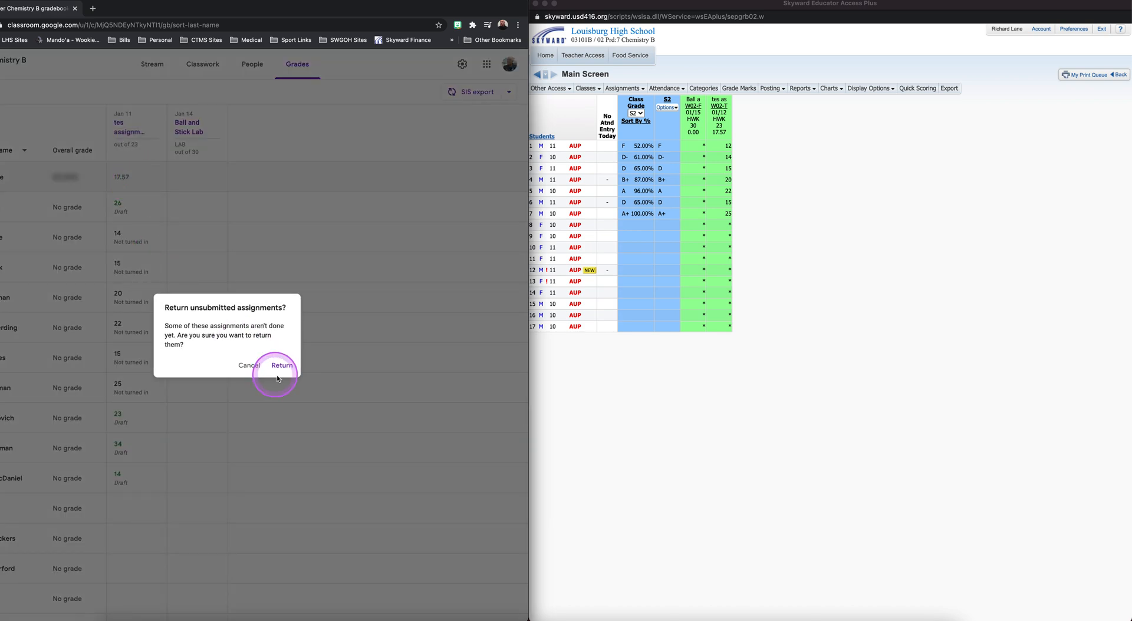
left_click(289, 370)
left_click(307, 419)
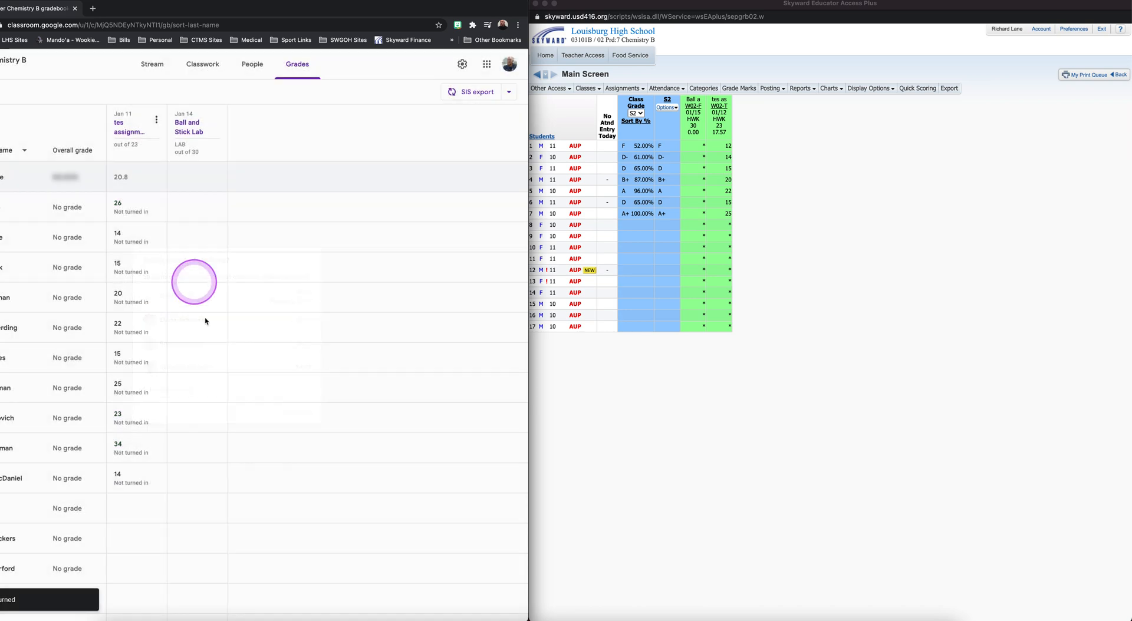
Export the pending tes assignmt 2 grade updates to the linked SIS class Chemistry B-03101B/02.
left_click(507, 93)
left_click(396, 95)
left_click(474, 92)
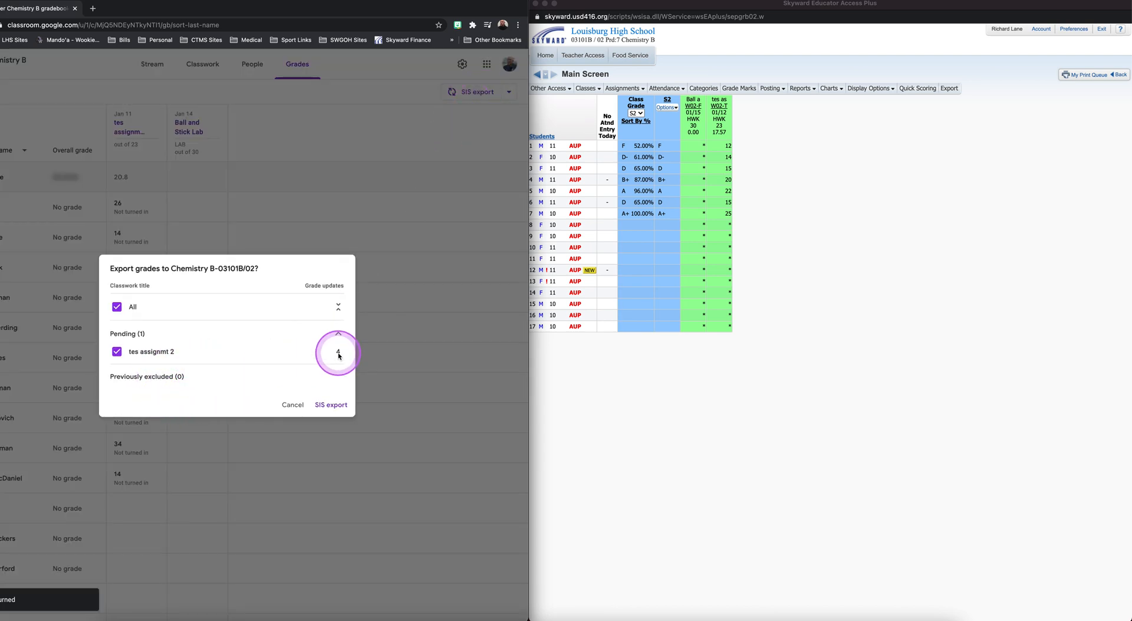
left_click(330, 405)
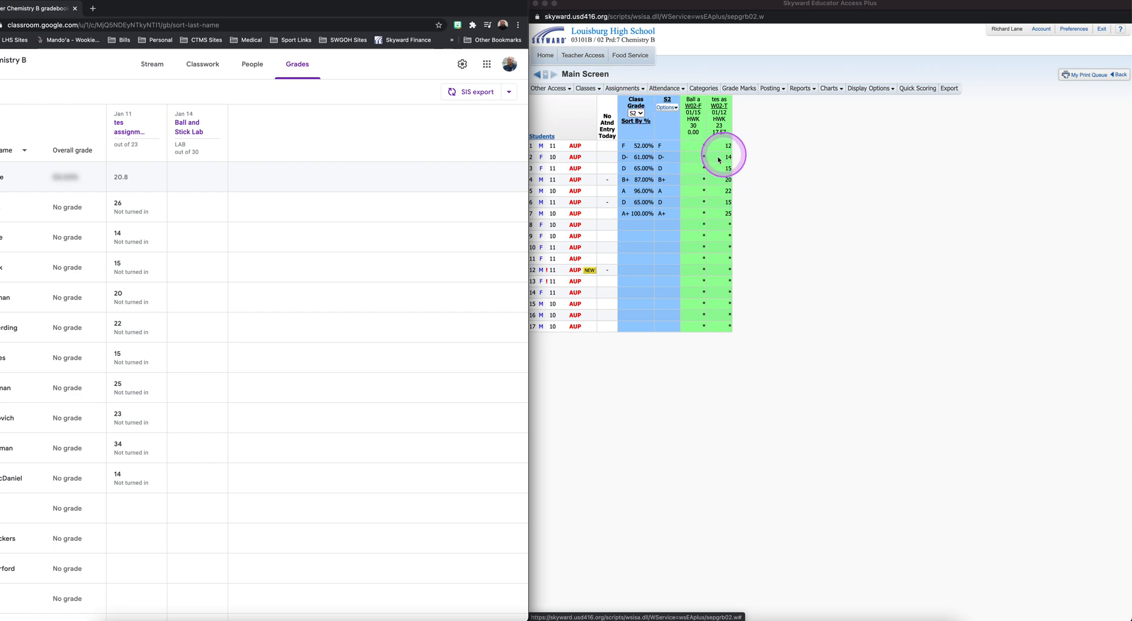
In Skyward, reopen the period 7 Chemistry B gradebook from the class list to check the updated scores.
left_click(597, 90)
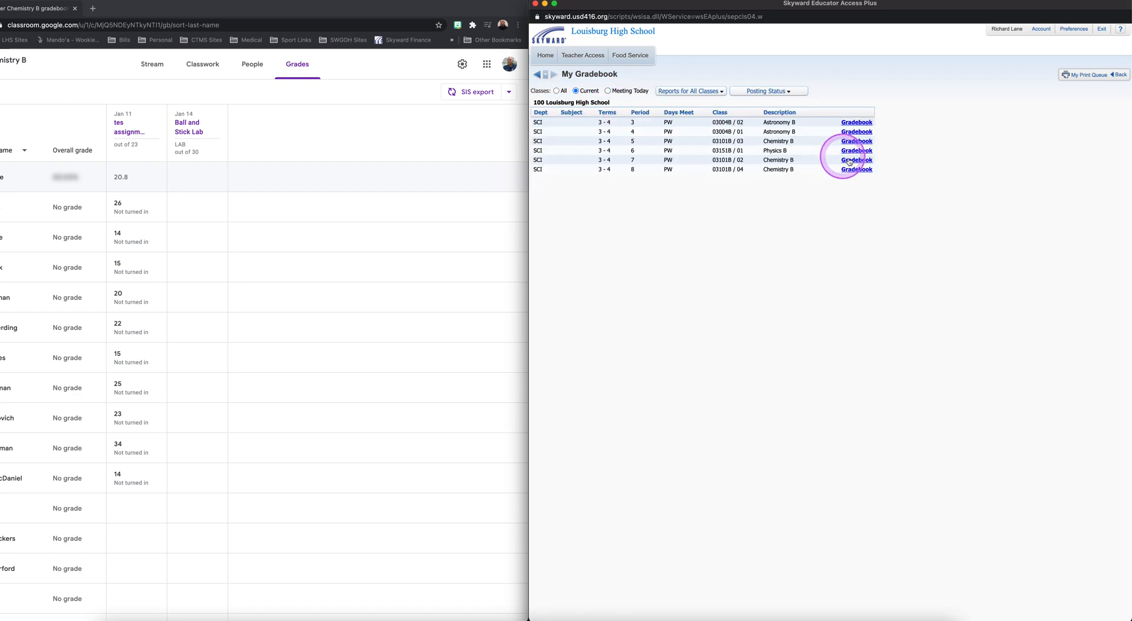
left_click(859, 161)
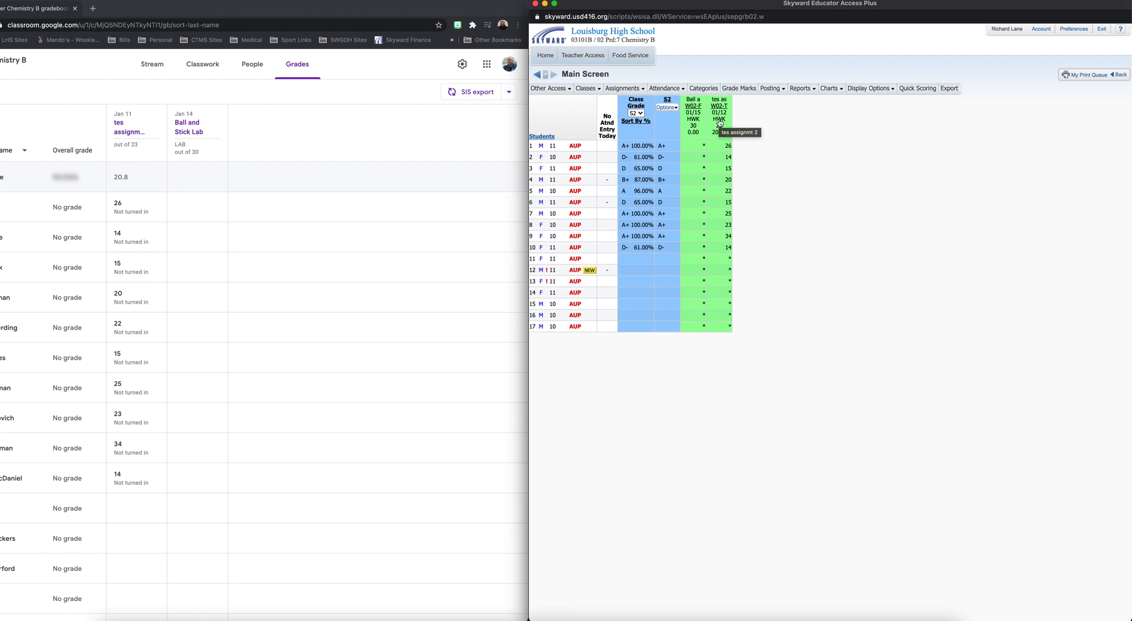
left_click(665, 87)
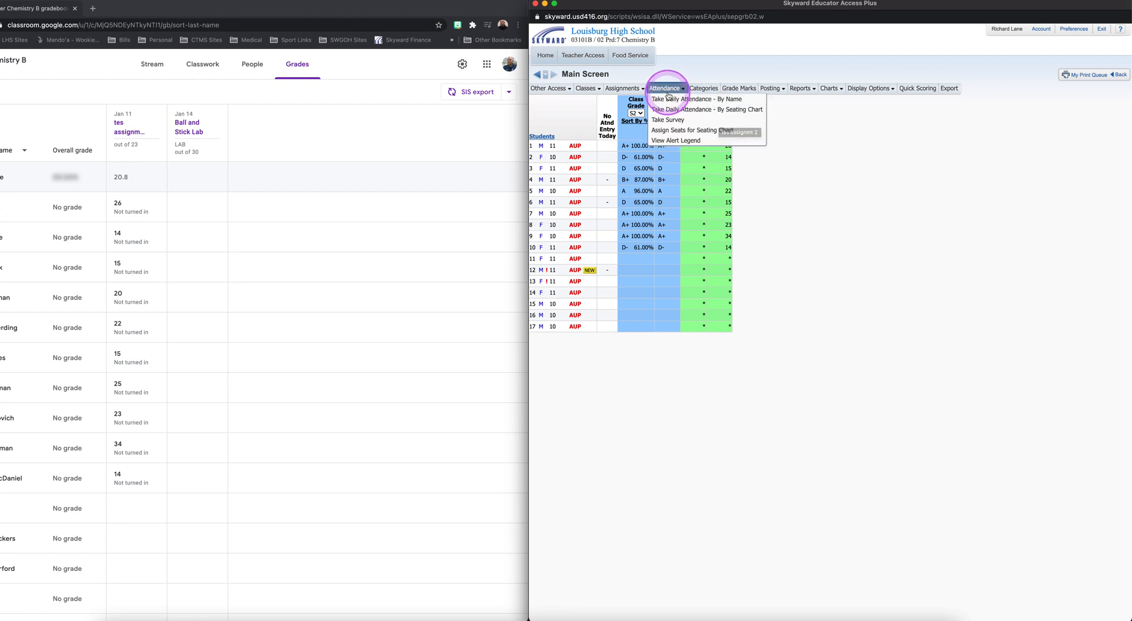
Change the category of tes assignmt 2 to LAB - Lab 35%, save it, and return to the class gradebook.
left_click(719, 106)
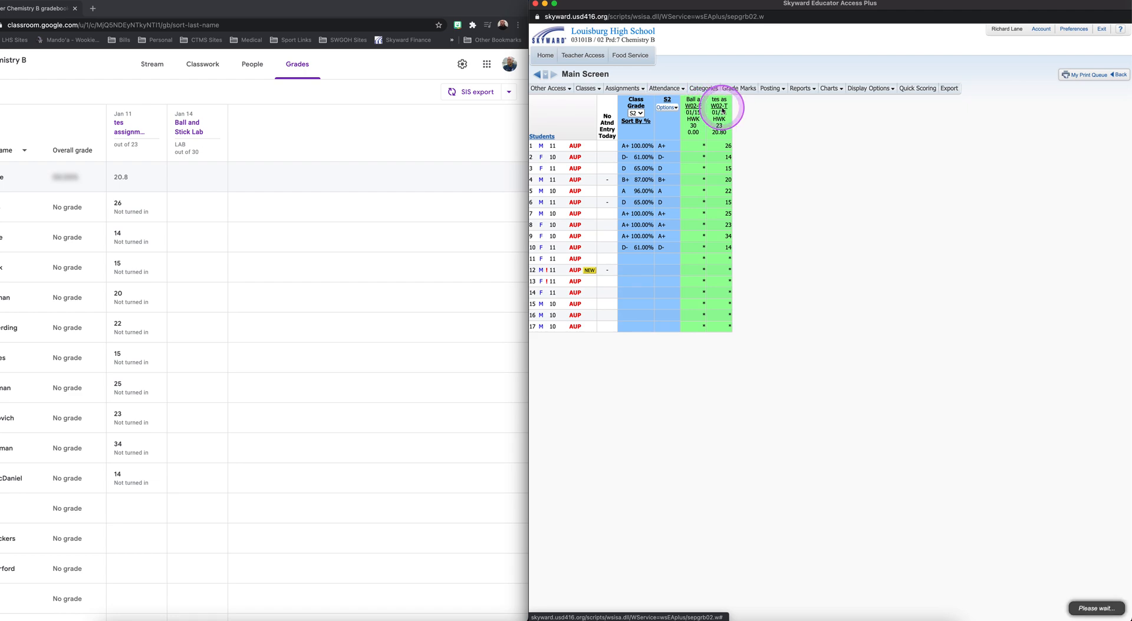
left_click(1025, 109)
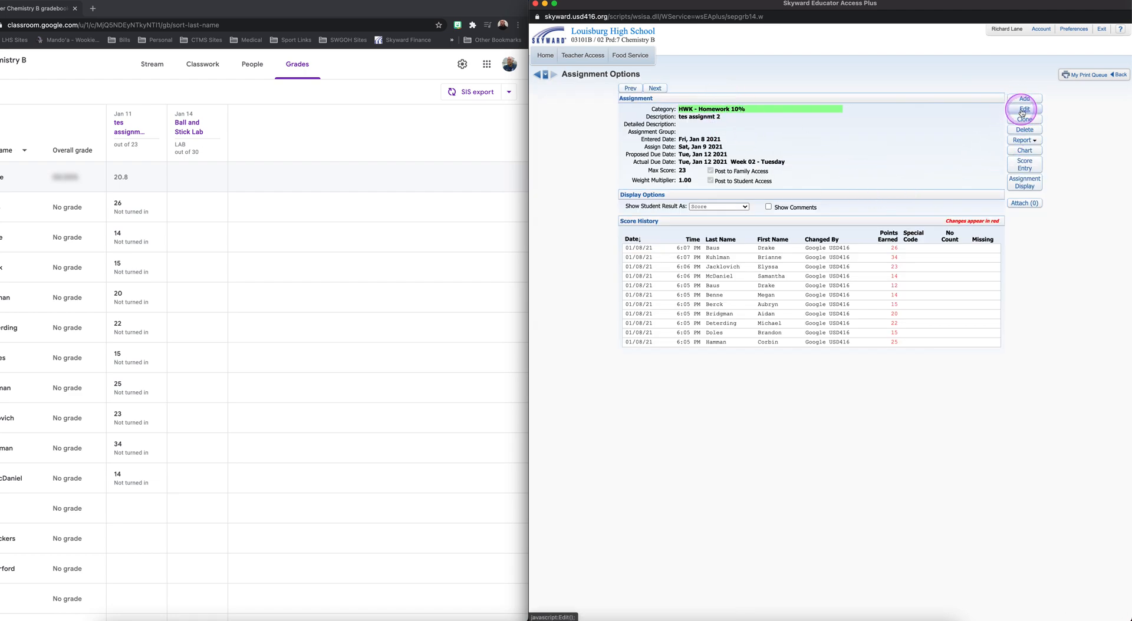
left_click(930, 139)
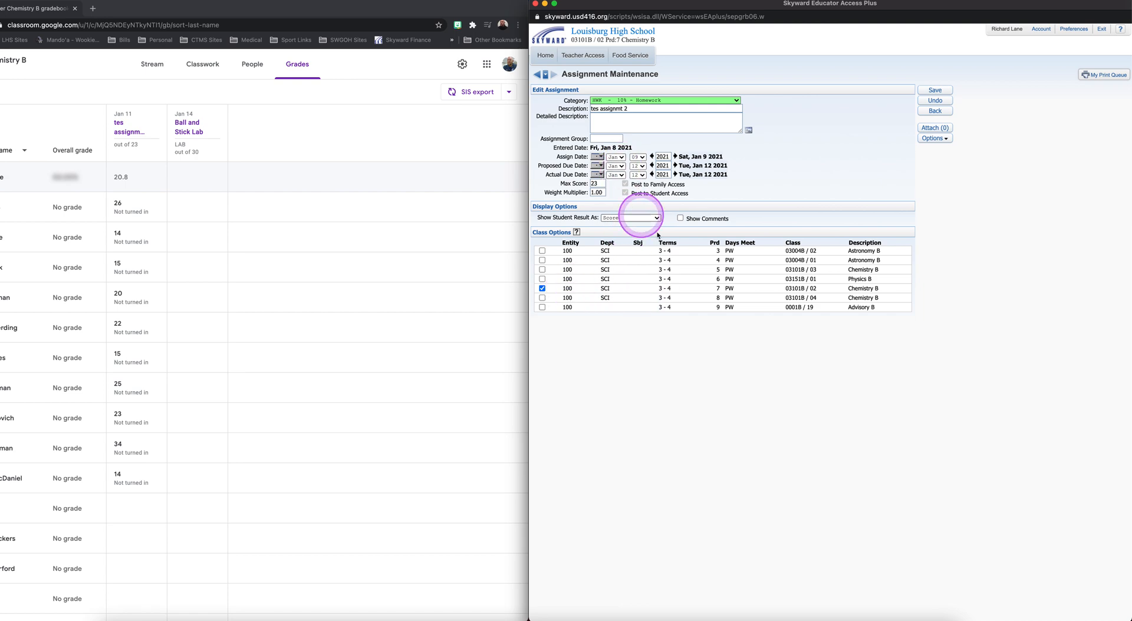
left_click(664, 100)
left_click(660, 109)
left_click(933, 91)
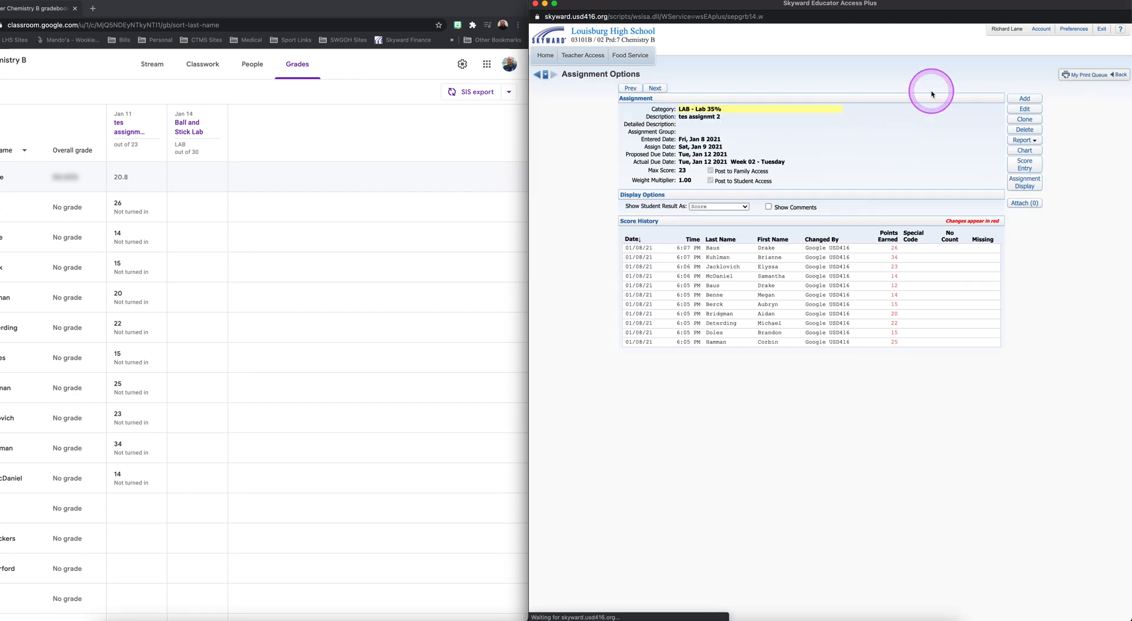
left_click(537, 74)
left_click(828, 259)
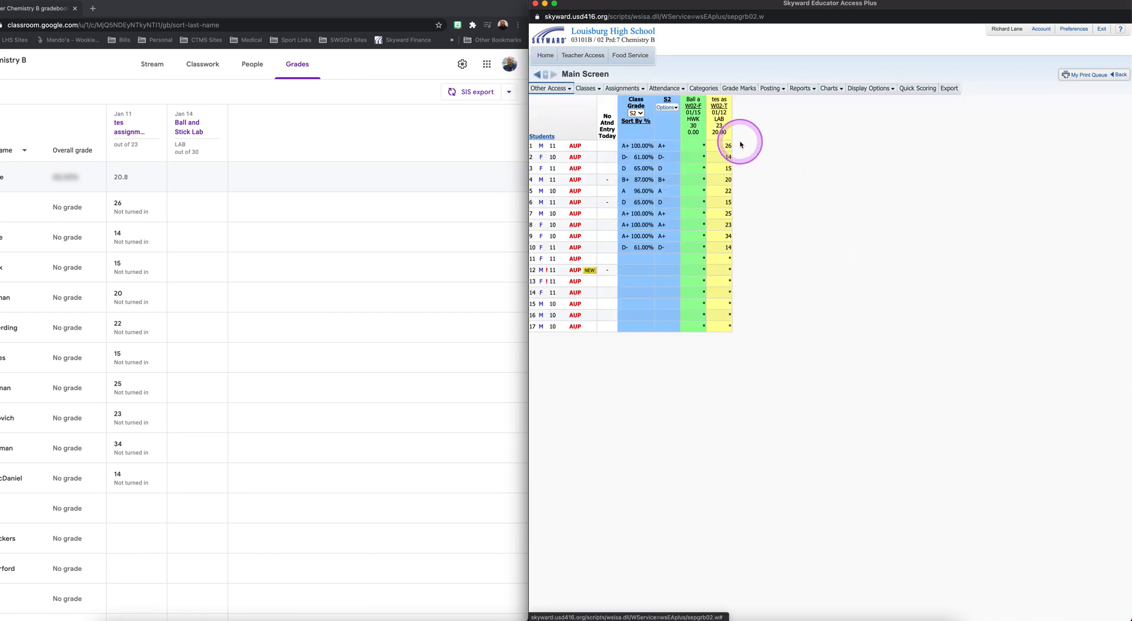